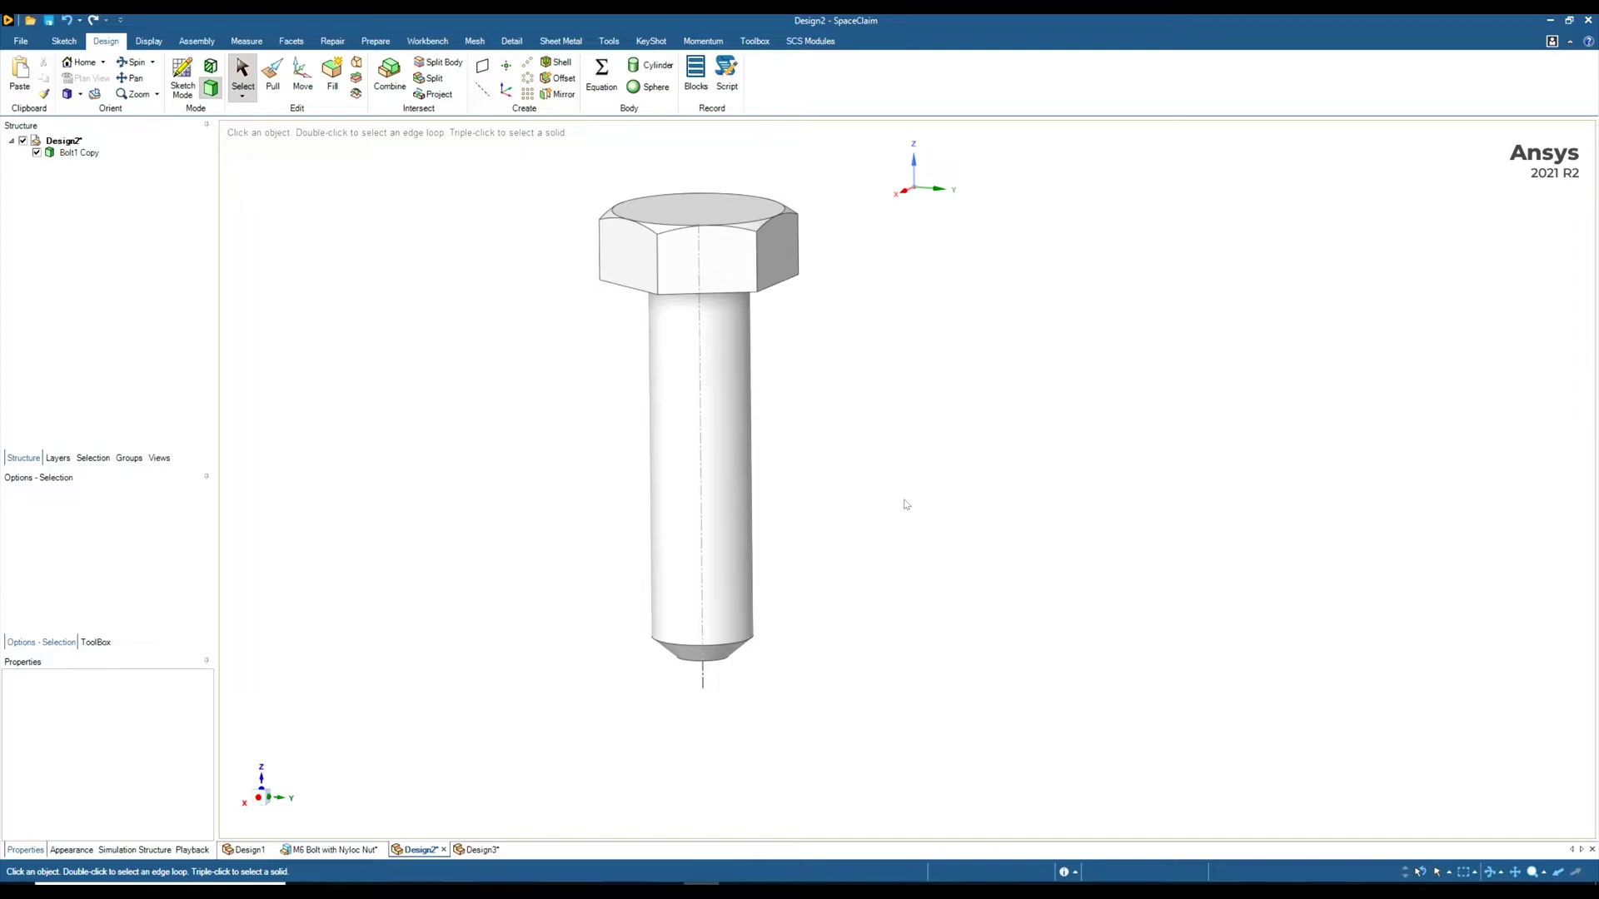
# Step: Add an ISO M6 x 1 outer thread, 20.99 mm deep, to the bolt shank
pyautogui.keyDown('shift'); pyautogui.moveTo(906, 504); pyautogui.dragTo(839, 518, button='middle'); pyautogui.keyUp('shift')
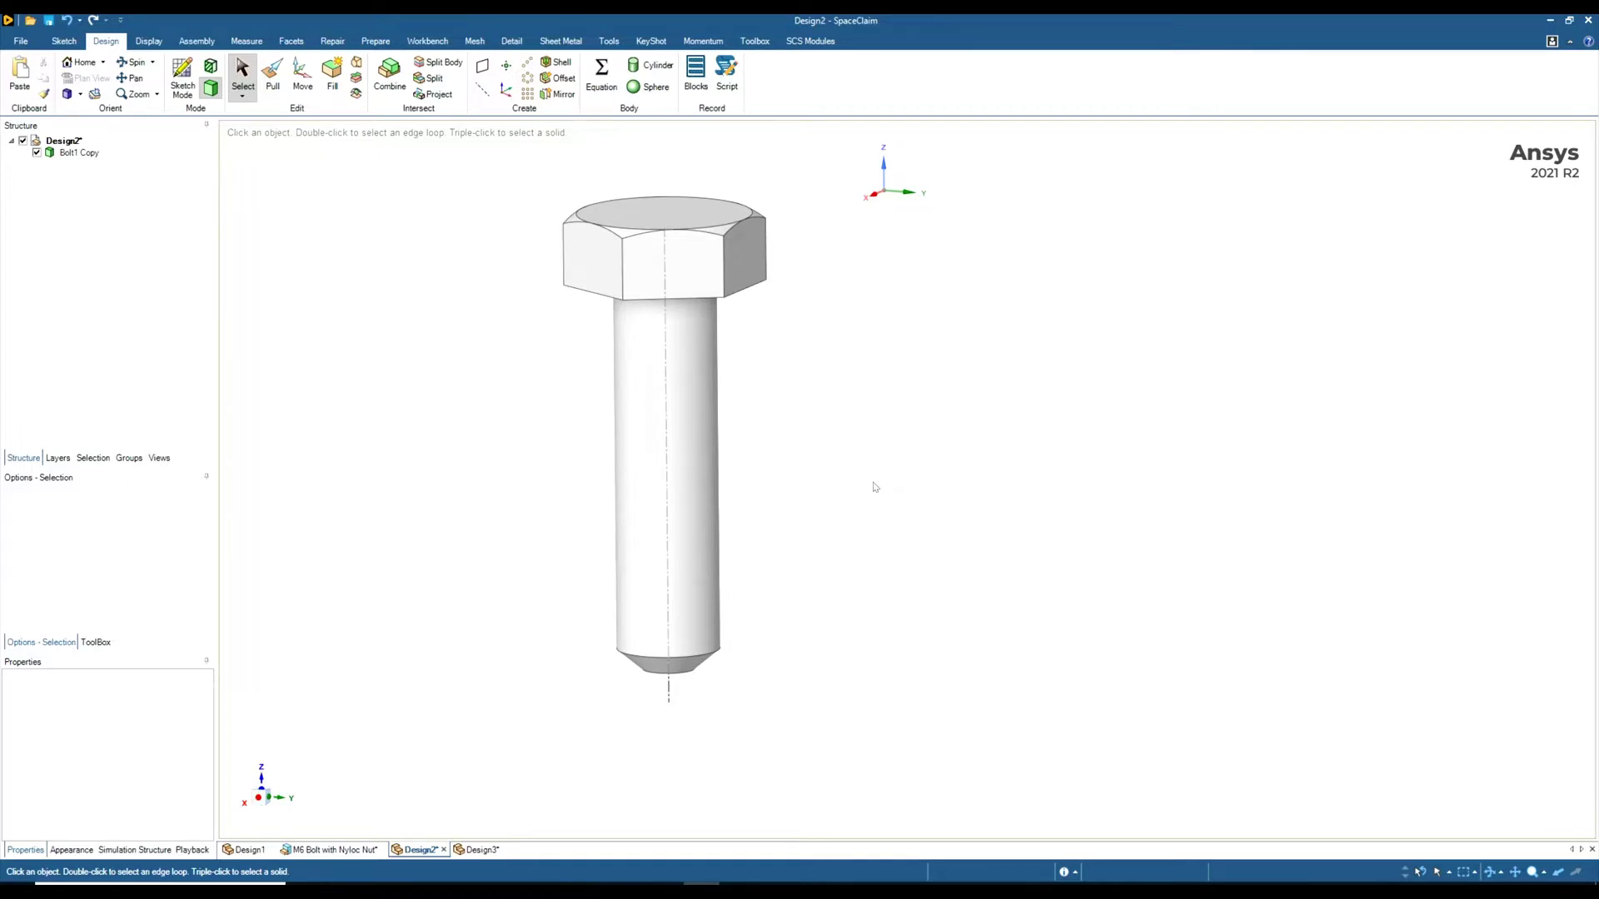
pyautogui.click(513, 46)
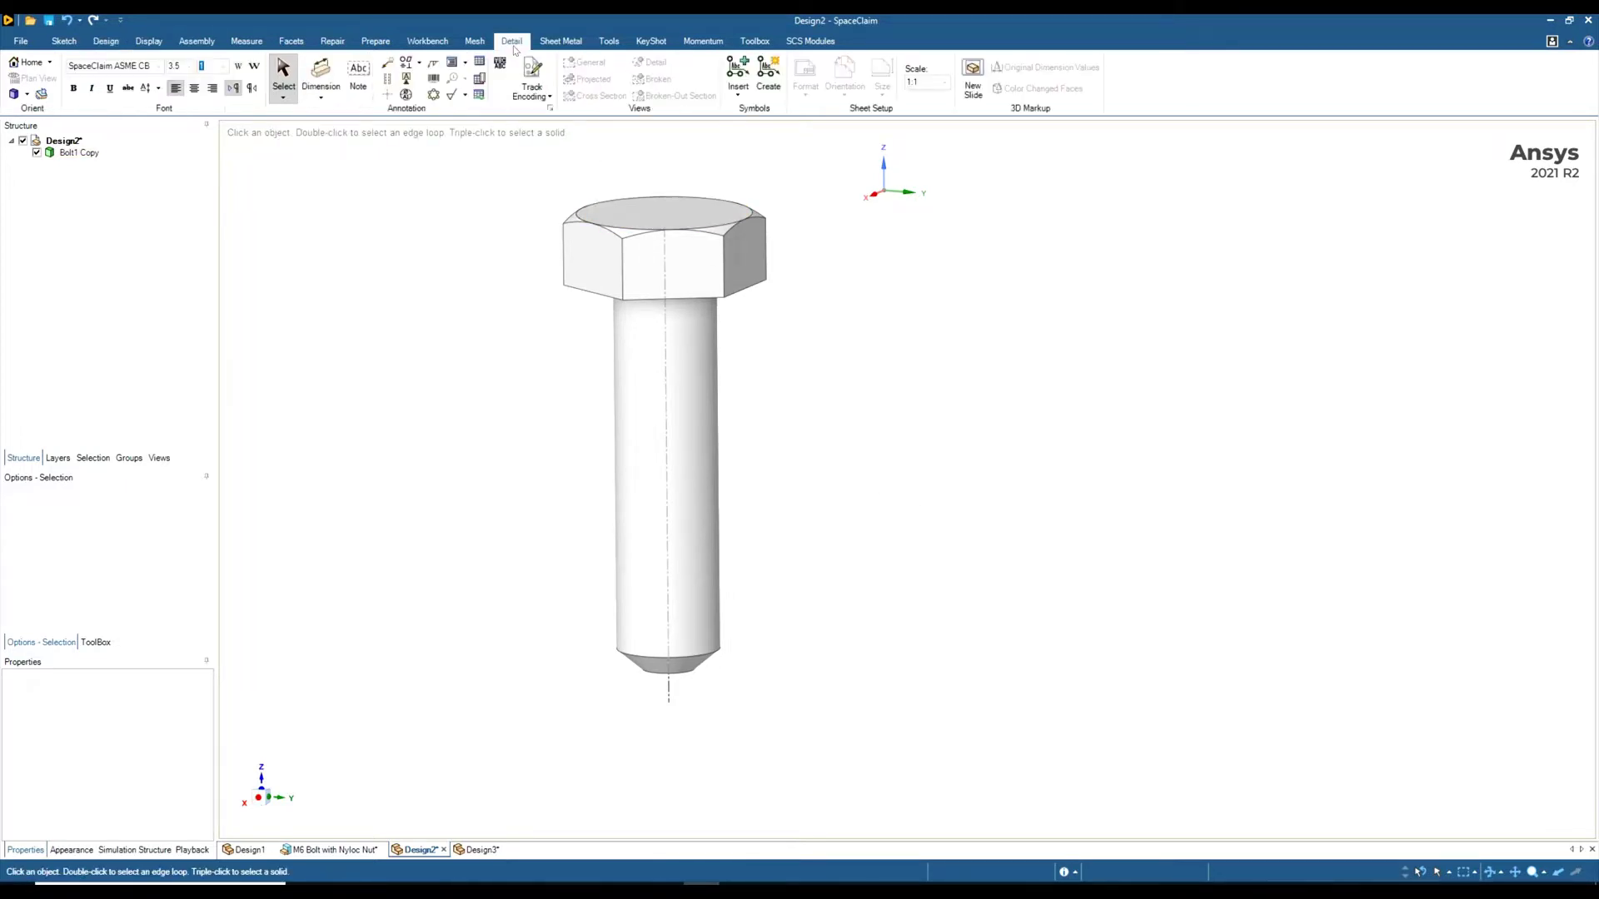
pyautogui.click(387, 79)
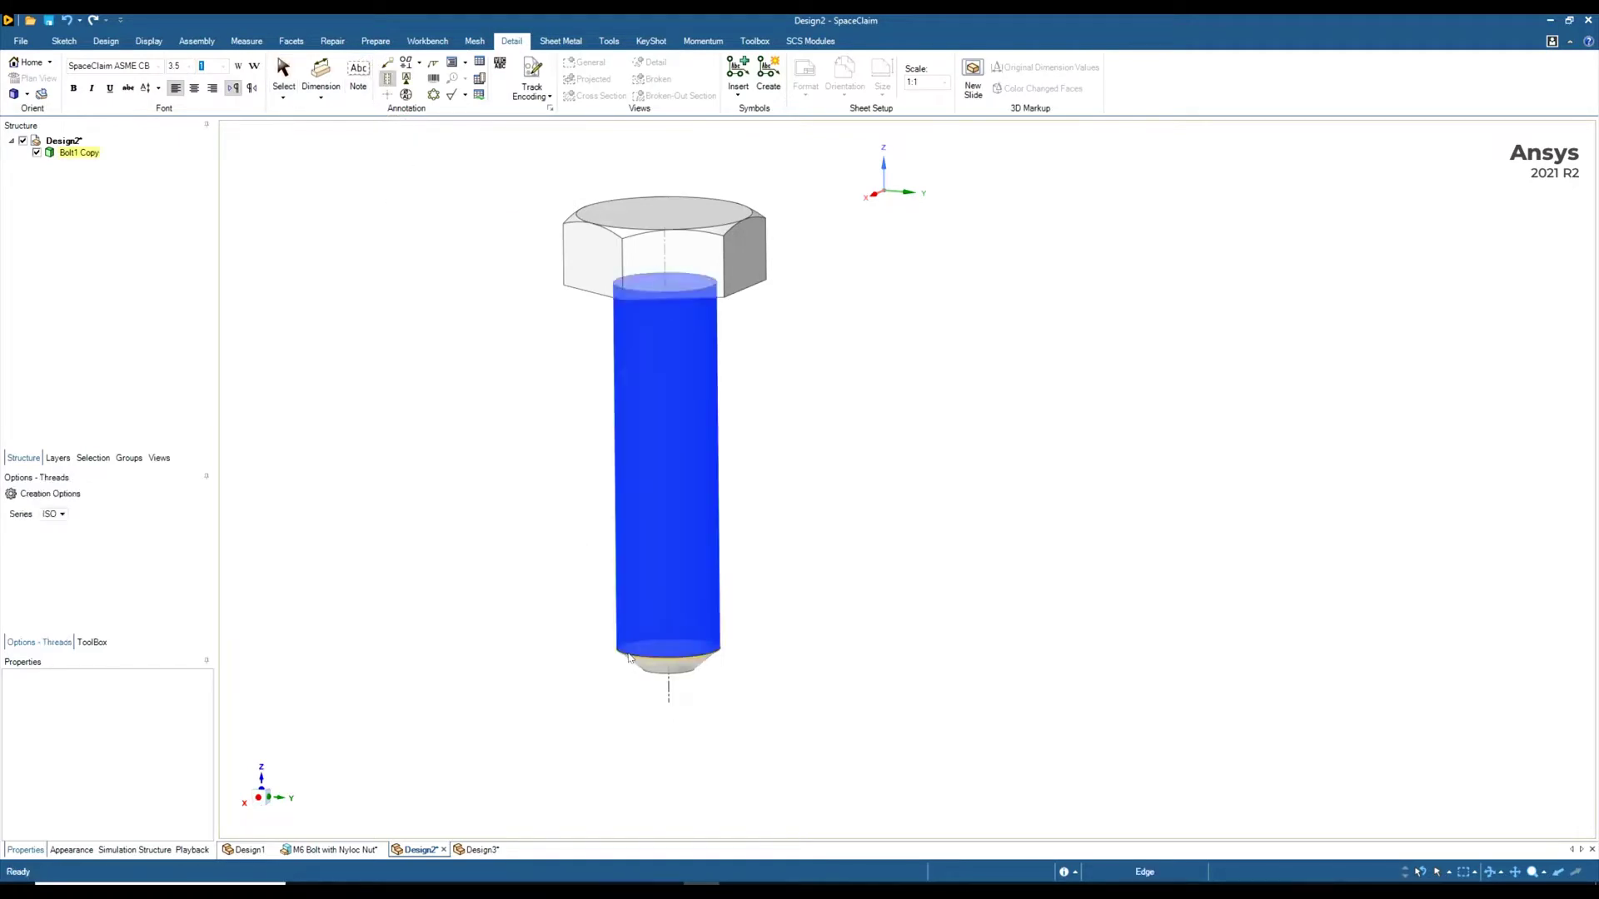
pyautogui.click(628, 658)
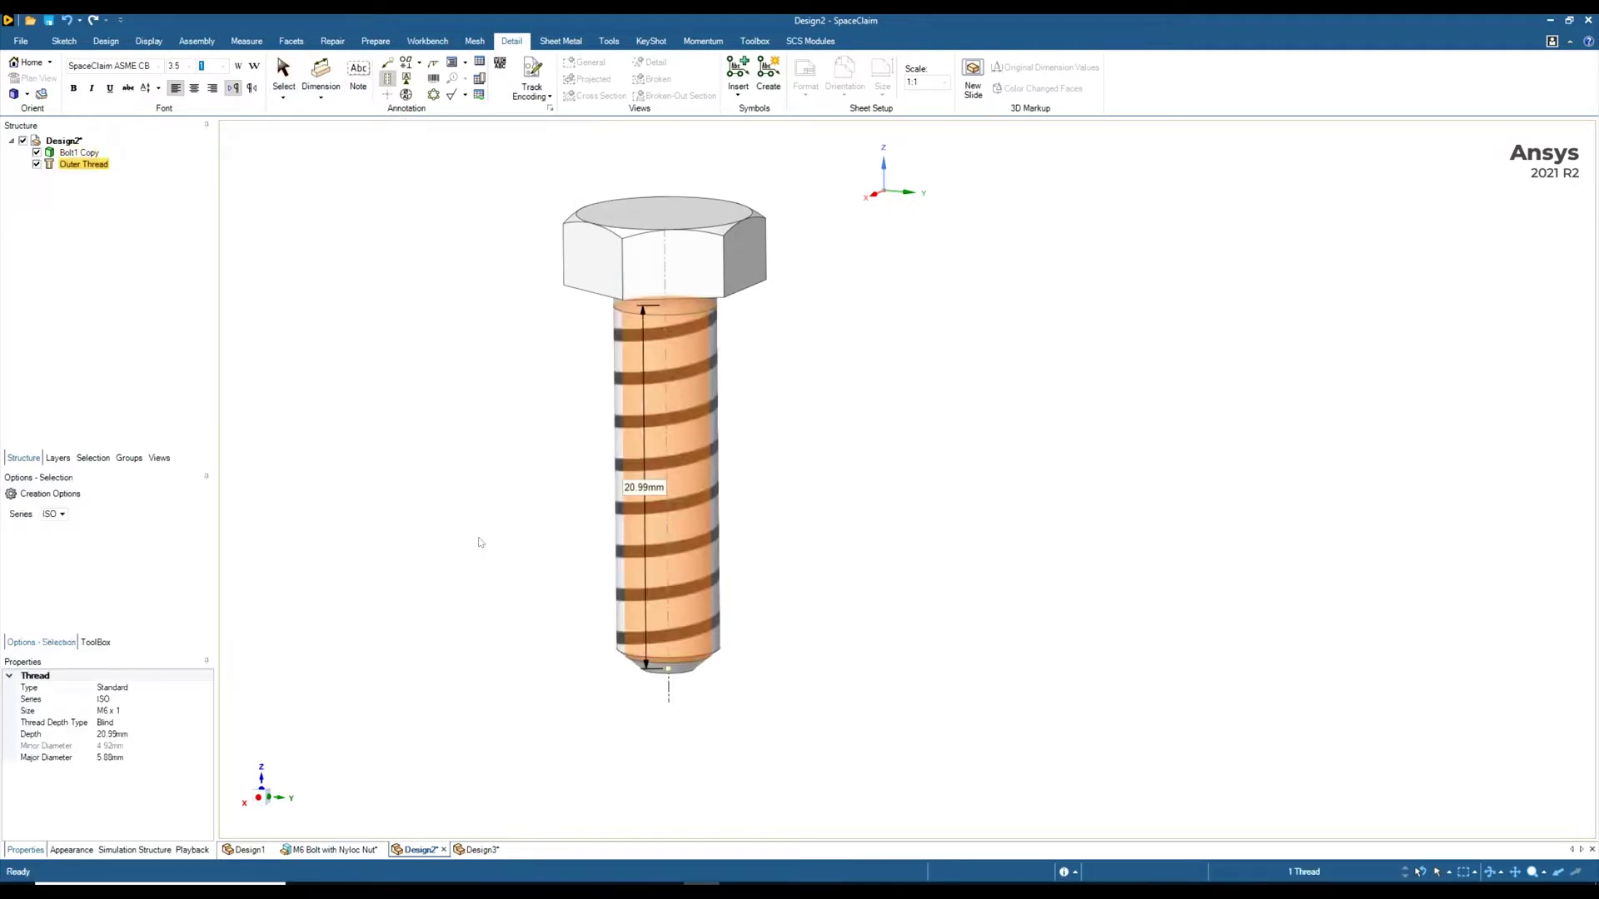
pyautogui.press('Escape')
# Step: Orbit the bolt and check the Outer Thread's properties in the Structure tree
pyautogui.moveTo(489, 535); pyautogui.dragTo(570, 513, button='middle')
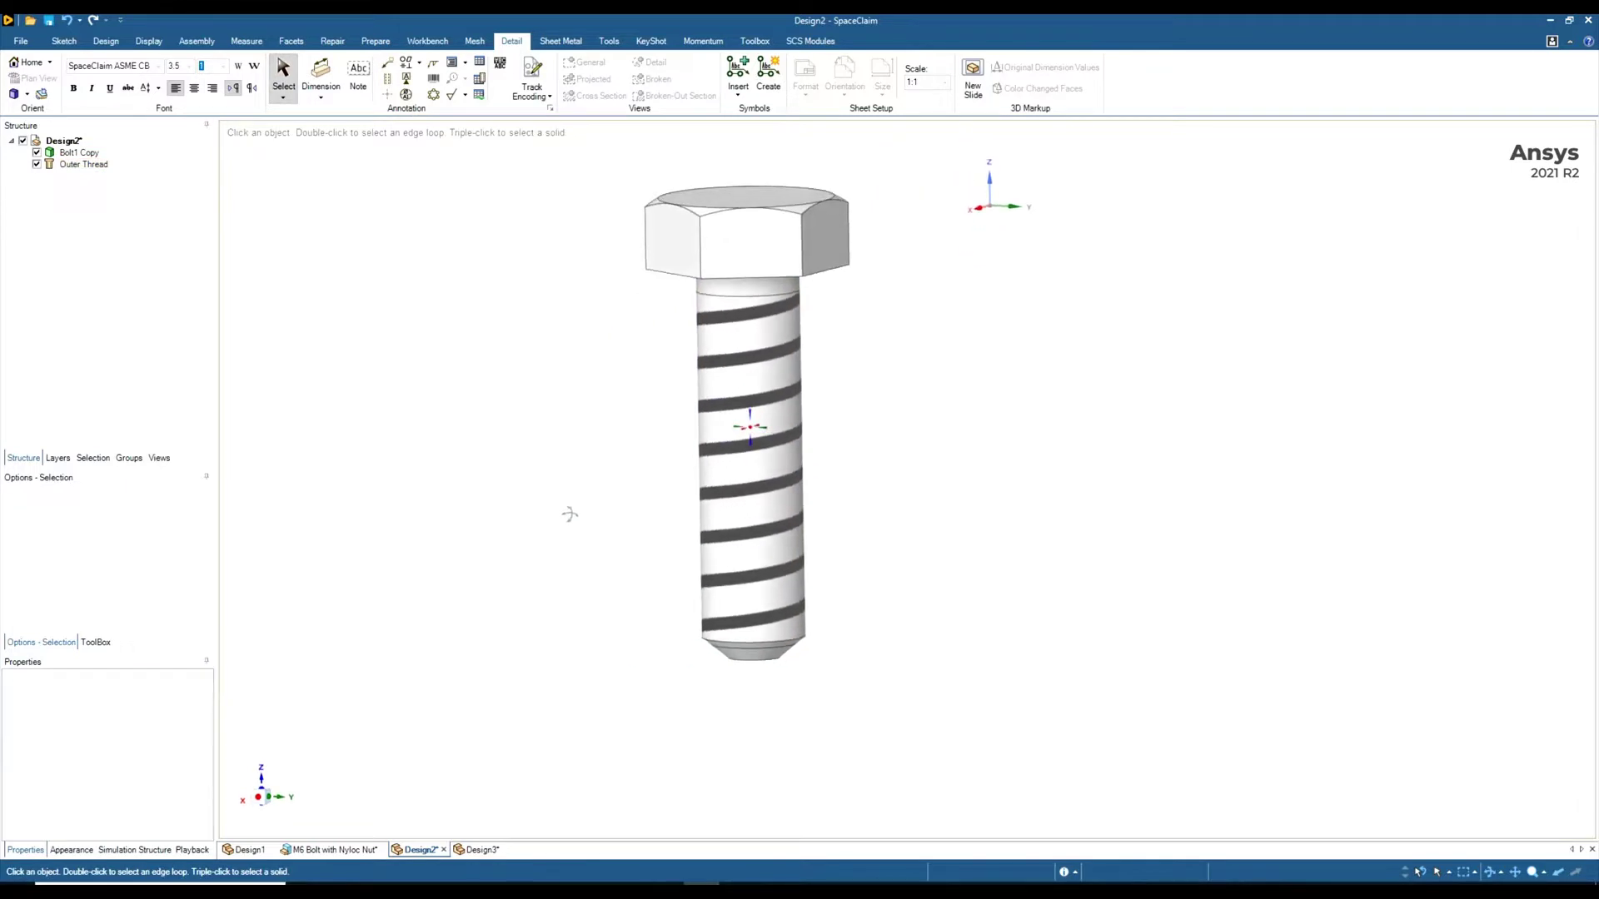
pyautogui.click(83, 165)
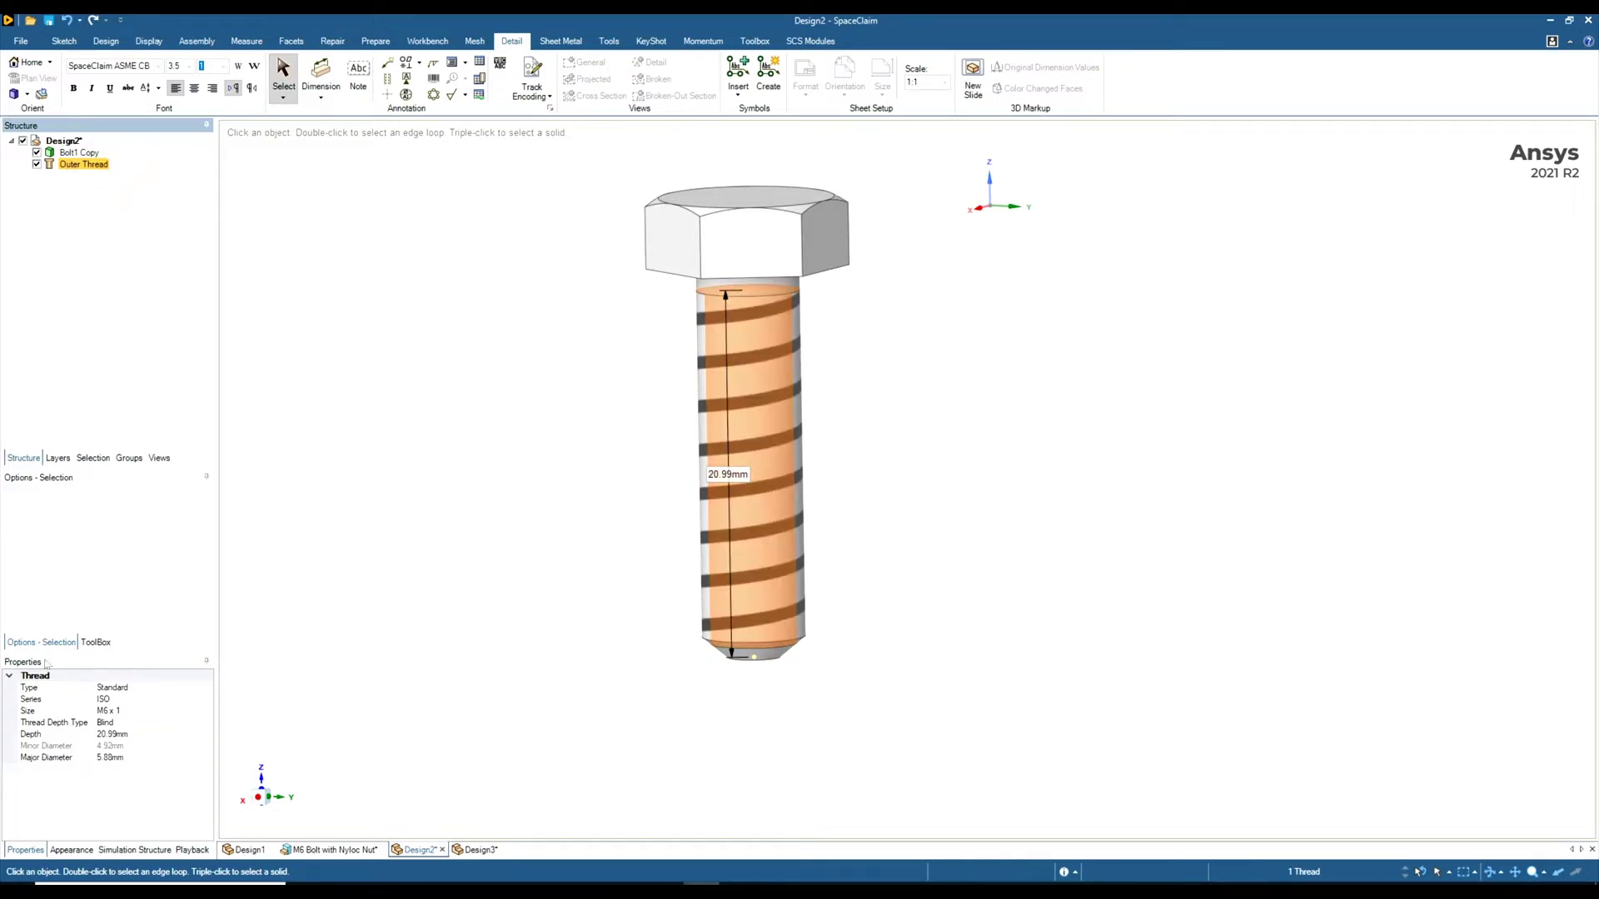
pyautogui.click(410, 536)
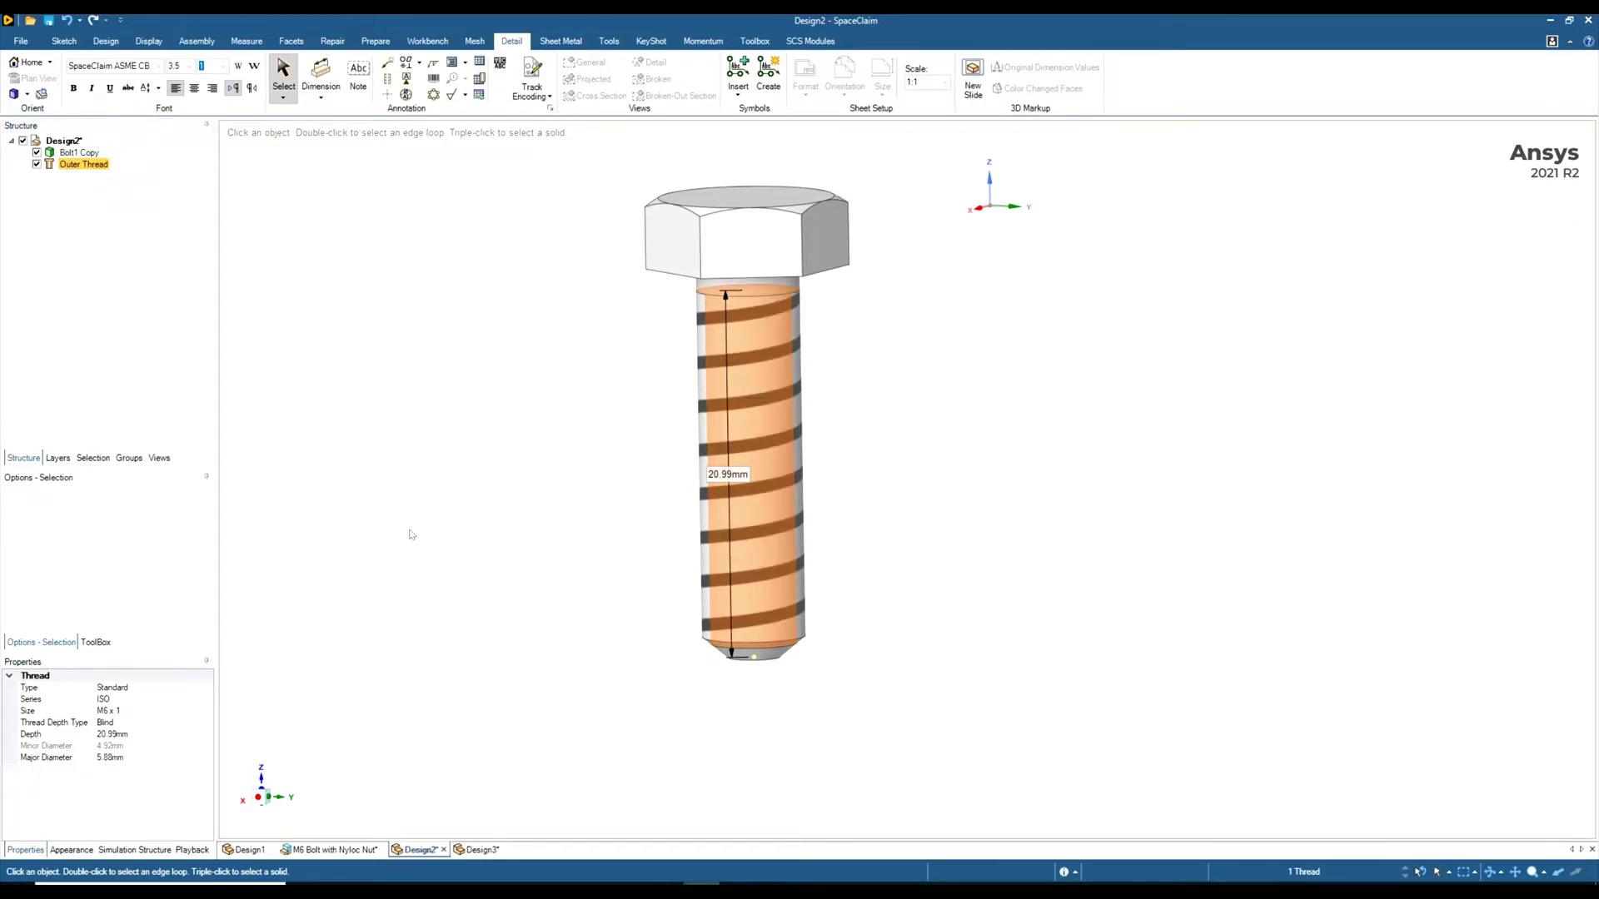
# Step: Delete the Outer Thread from the Structure tree, then select the bolt's central axis
pyautogui.rightClick(106, 164)
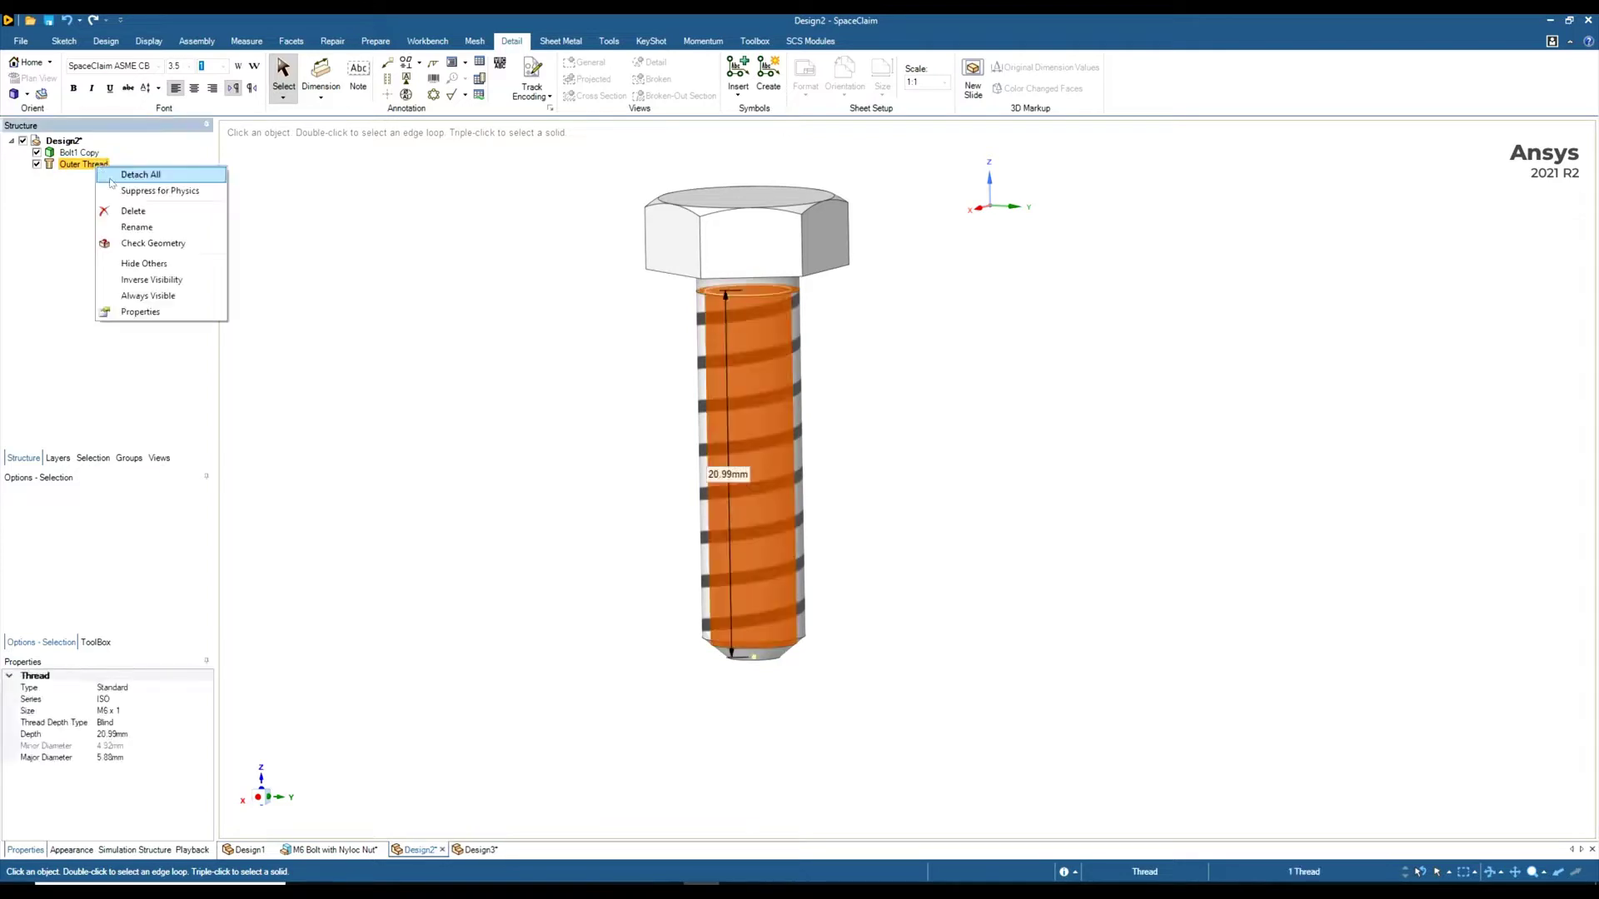
pyautogui.click(133, 210)
pyautogui.moveTo(458, 460)
pyautogui.mouseDown(button='middle')
pyautogui.moveTo(517, 417)
pyautogui.moveTo(550, 461)
pyautogui.moveTo(408, 512)
pyautogui.mouseUp(button='middle')
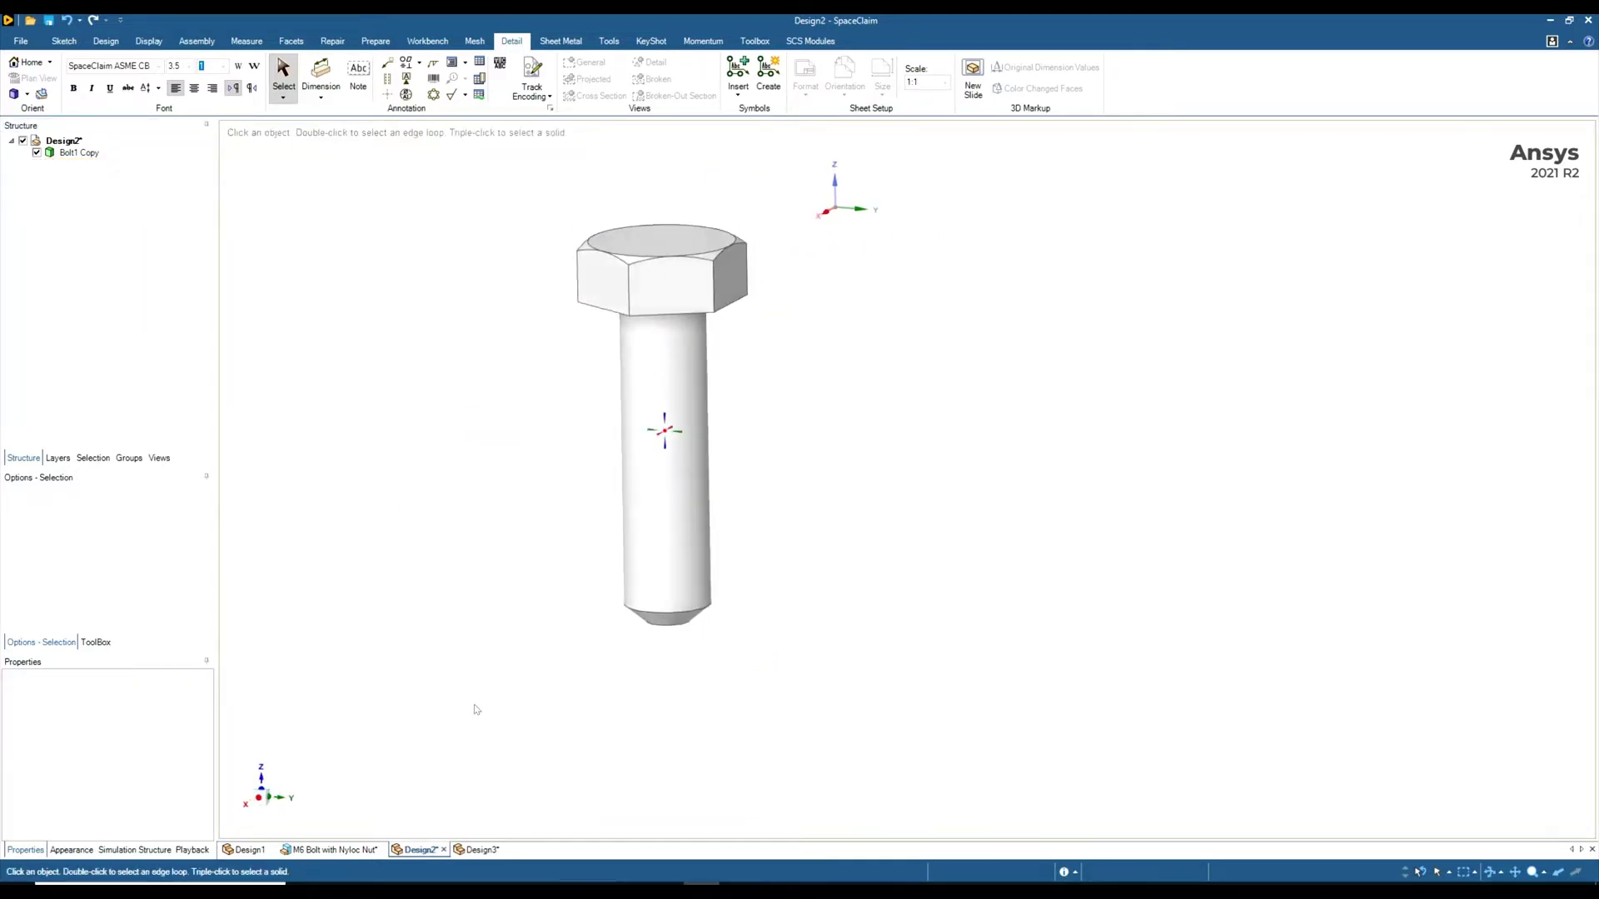
pyautogui.click(669, 642)
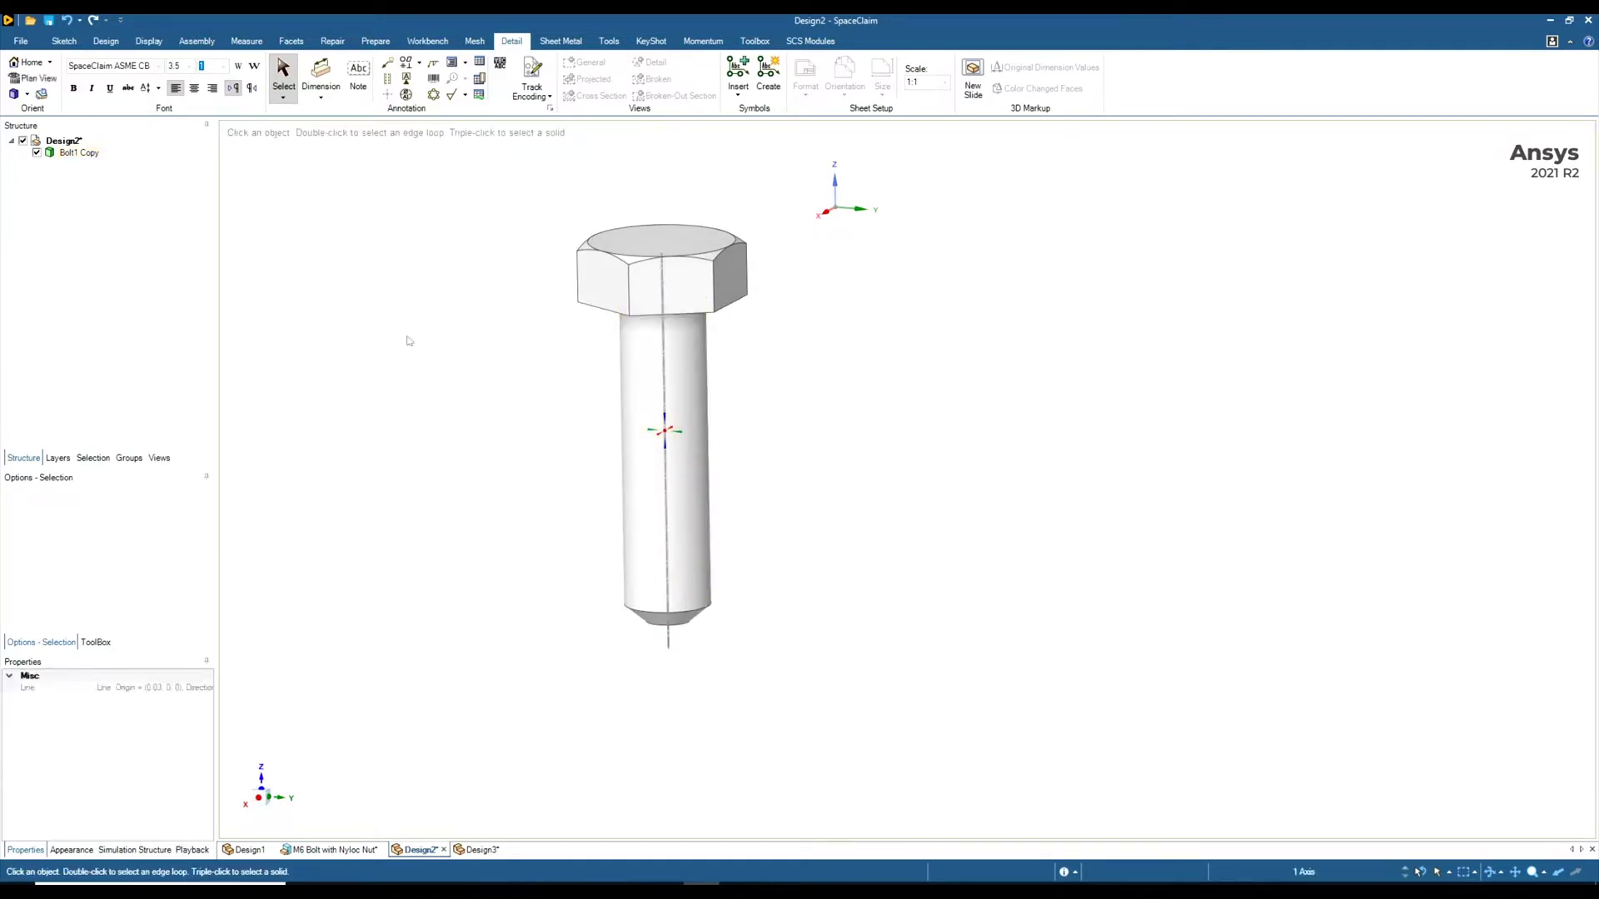
# Step: Sketch on the axis plane and start the thread profile with a 2 mm bottom edge
pyautogui.click(106, 41)
pyautogui.press('k')
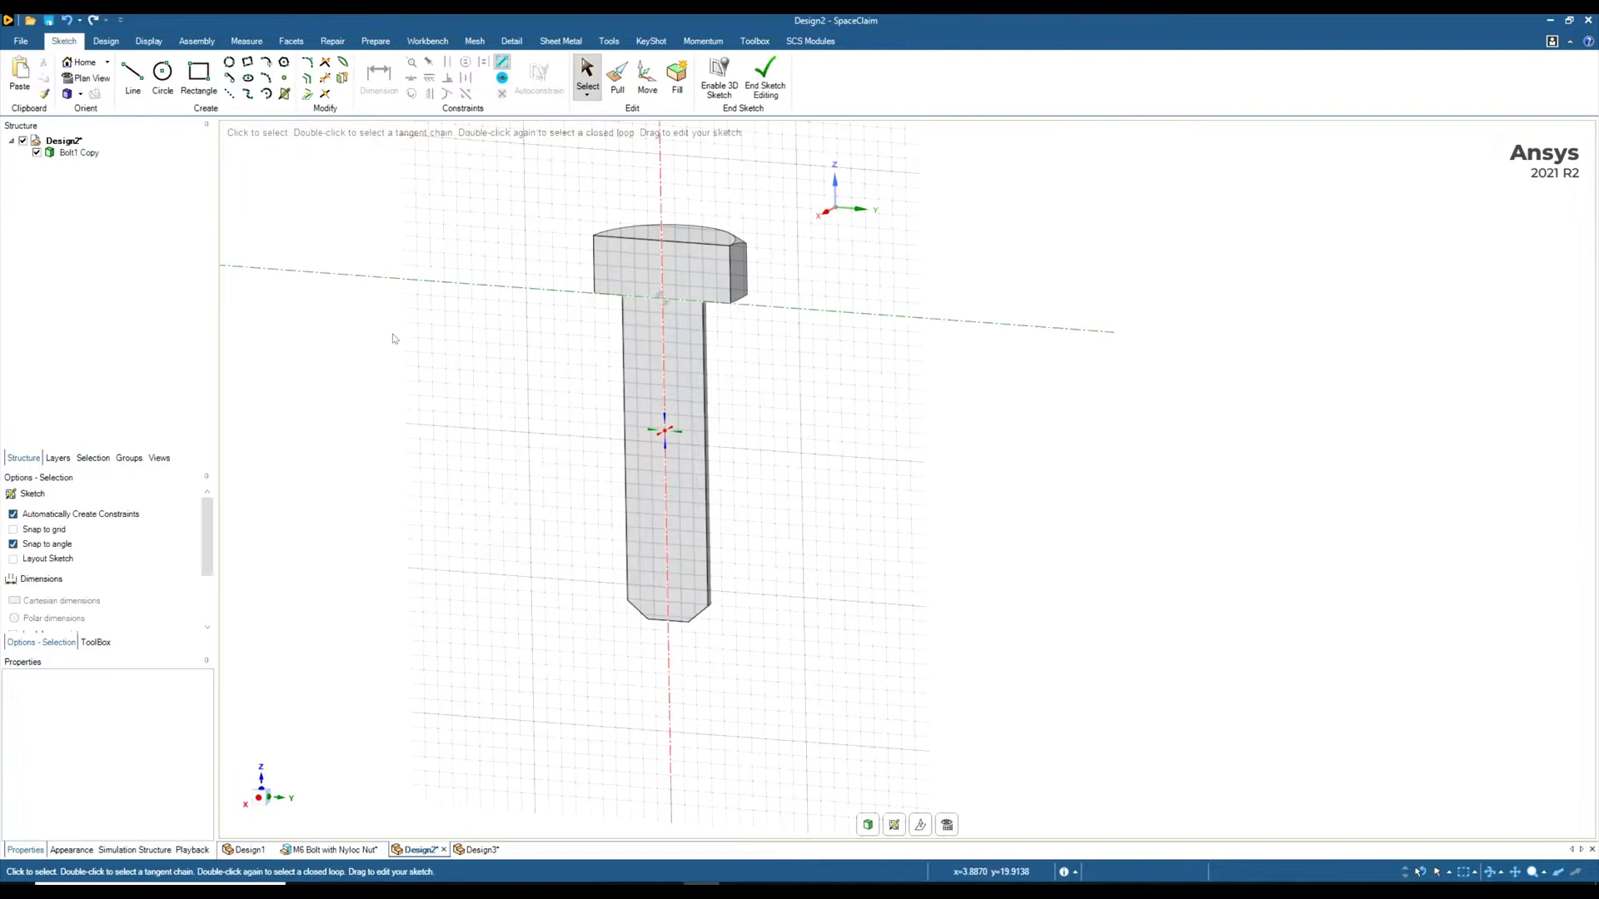
pyautogui.scroll(5, 793, 401)
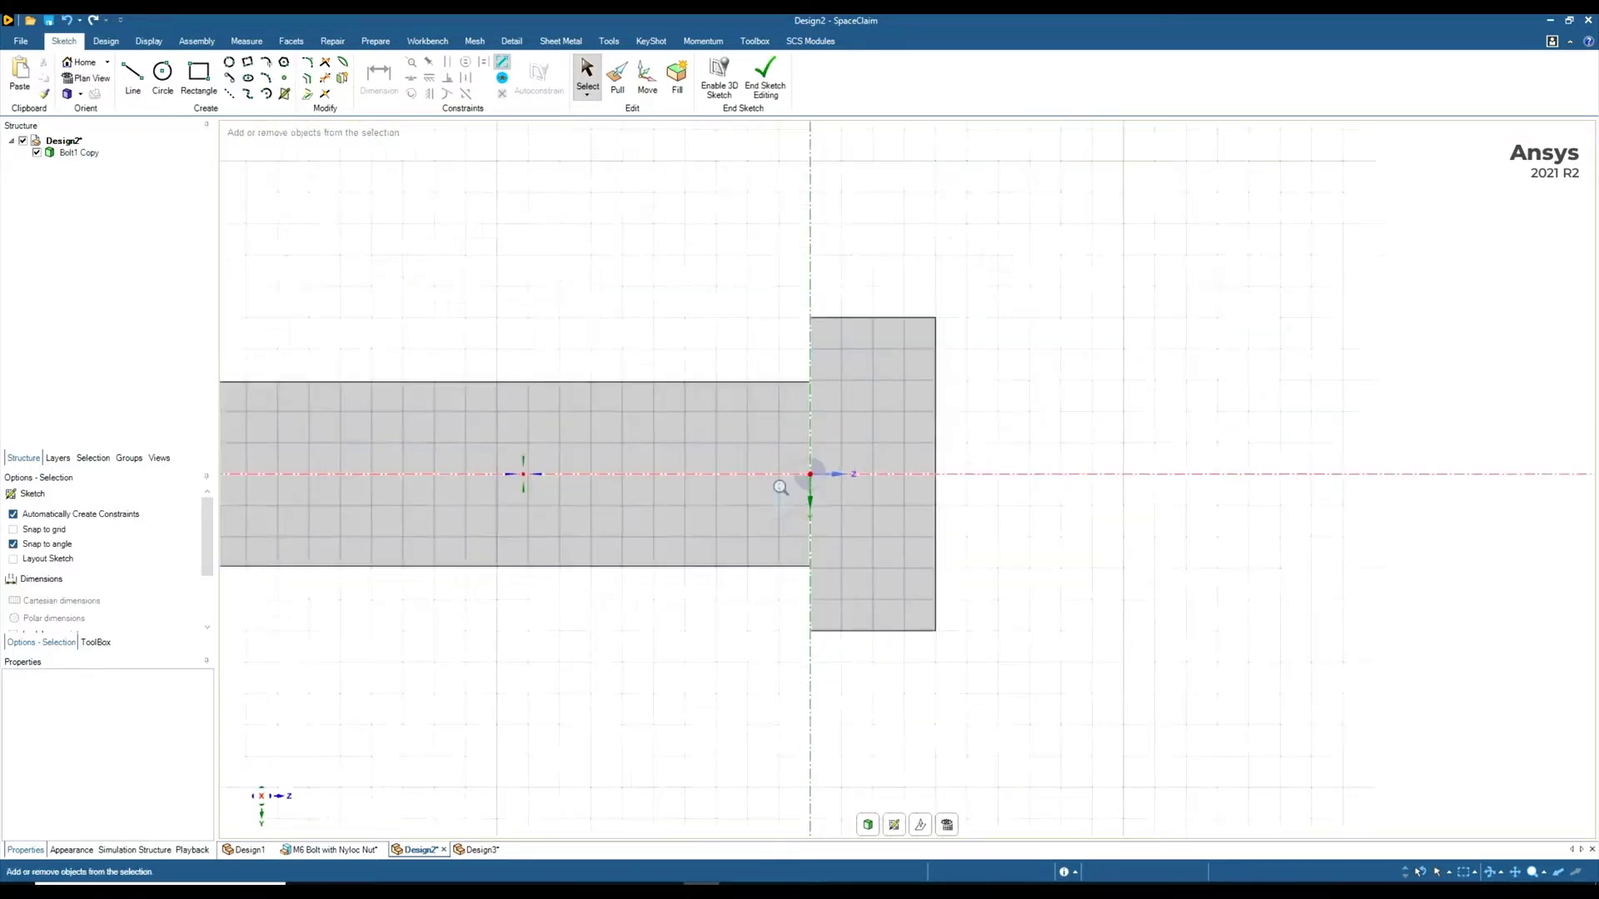
pyautogui.click(133, 77)
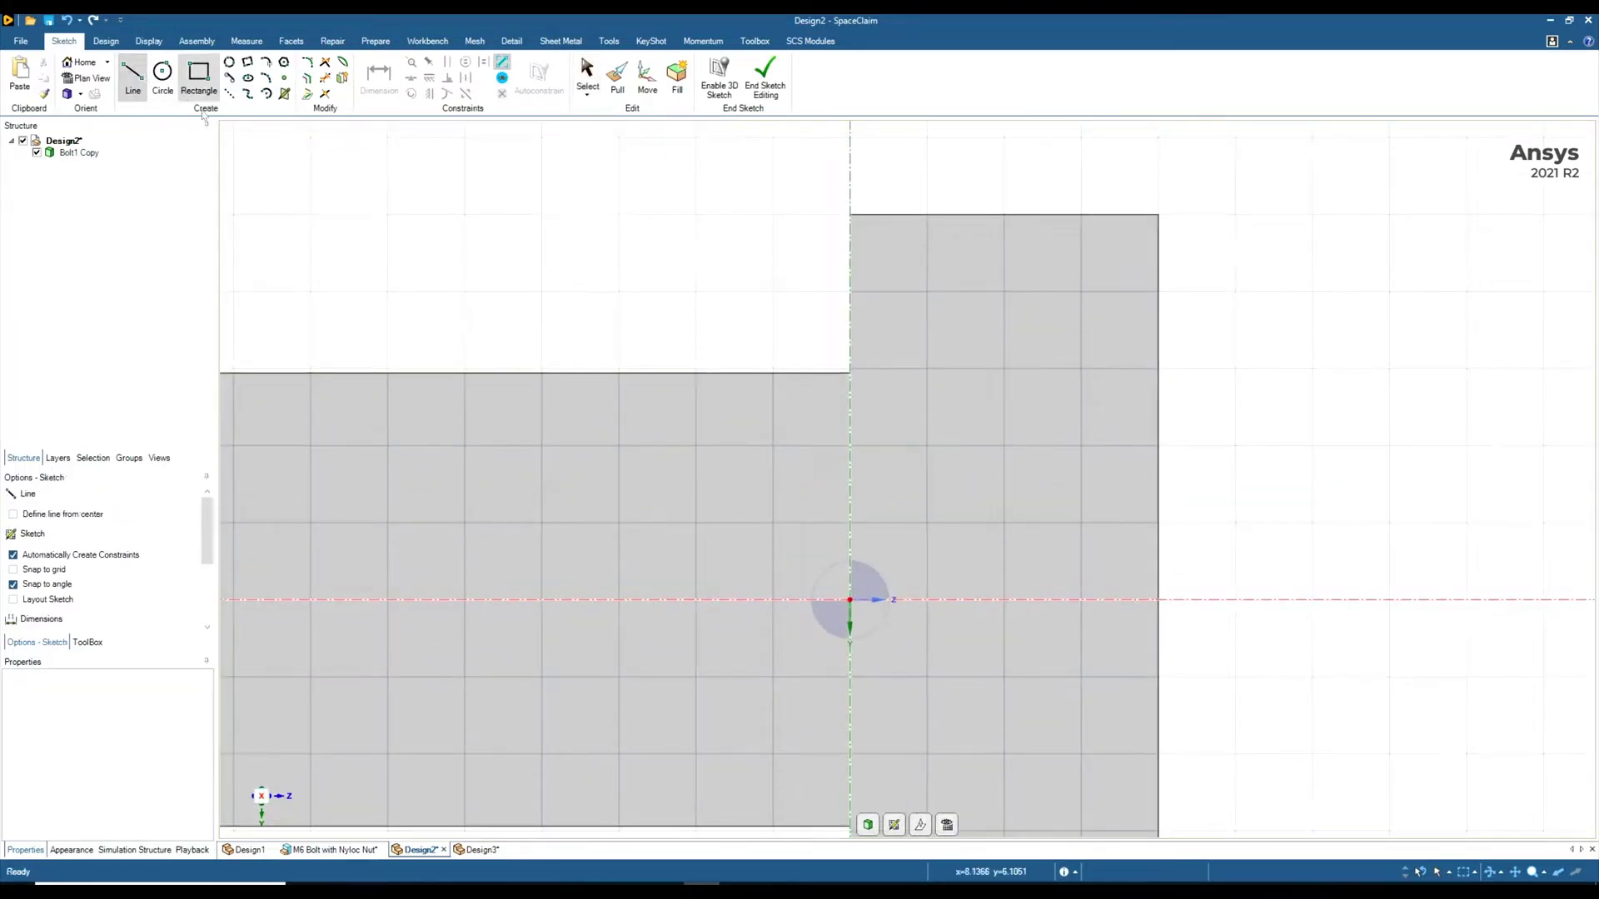
pyautogui.click(692, 374)
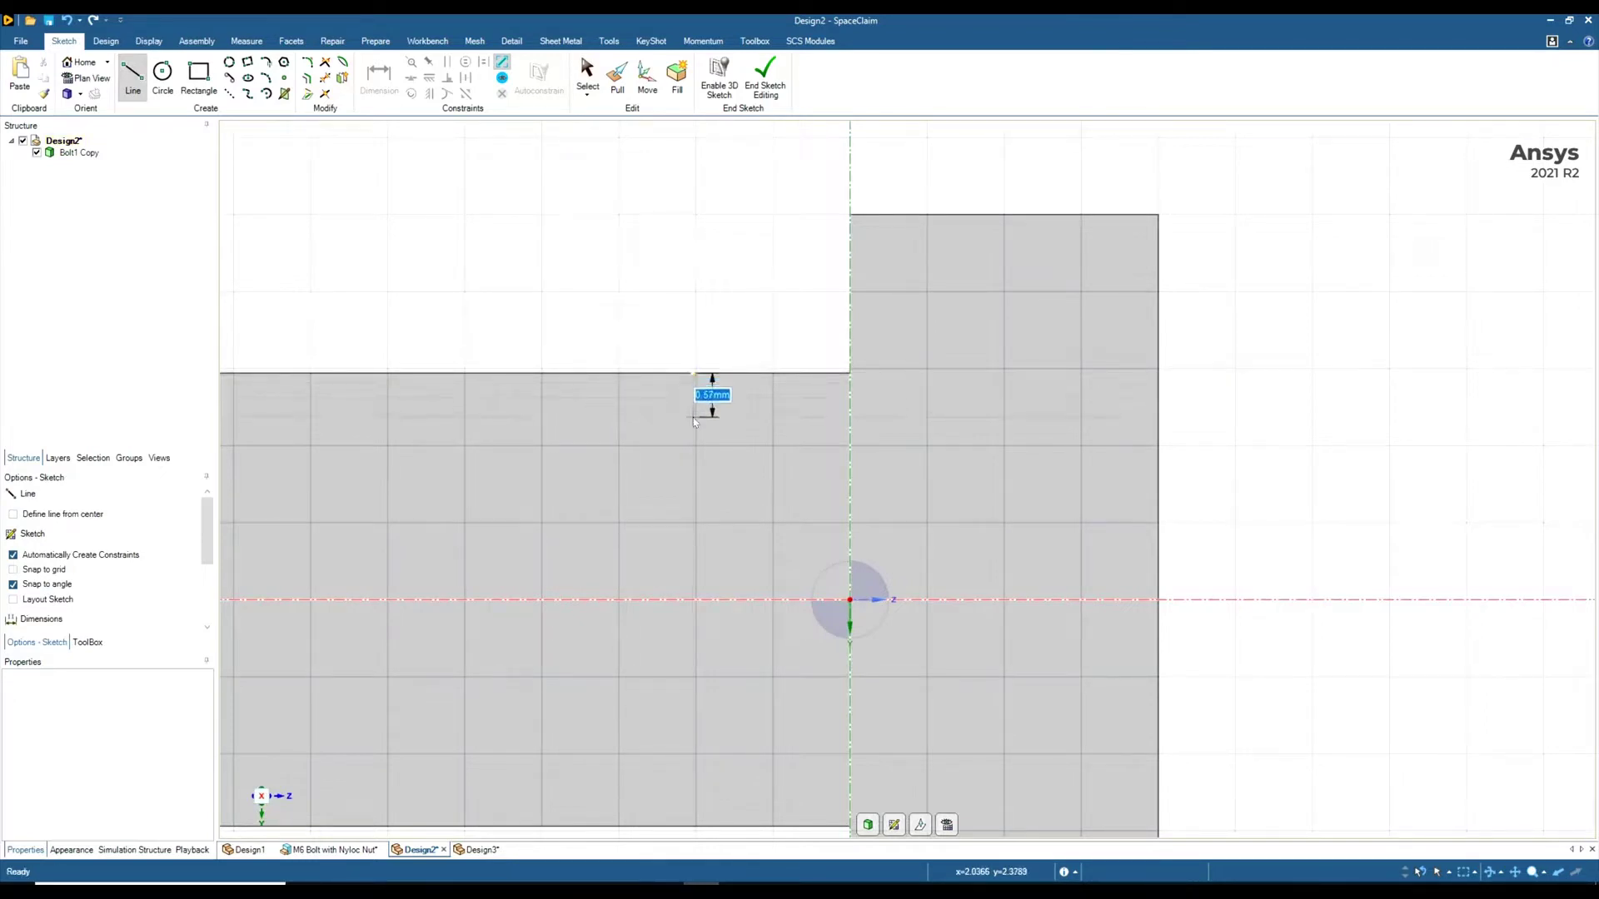
pyautogui.click(694, 418)
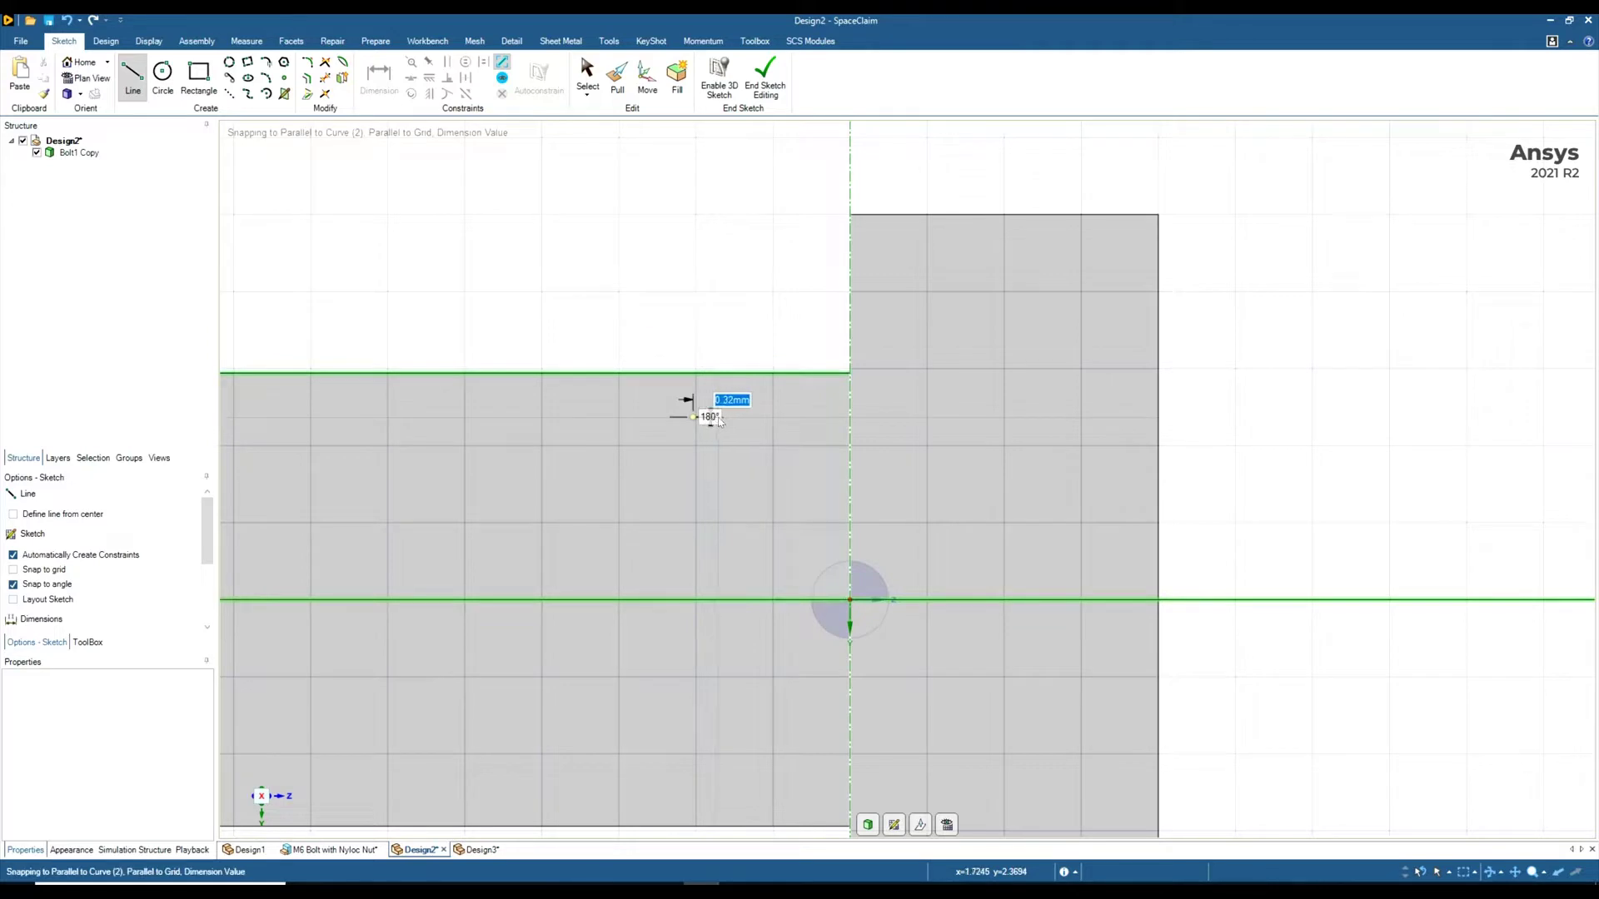
pyautogui.press('BackSpace')
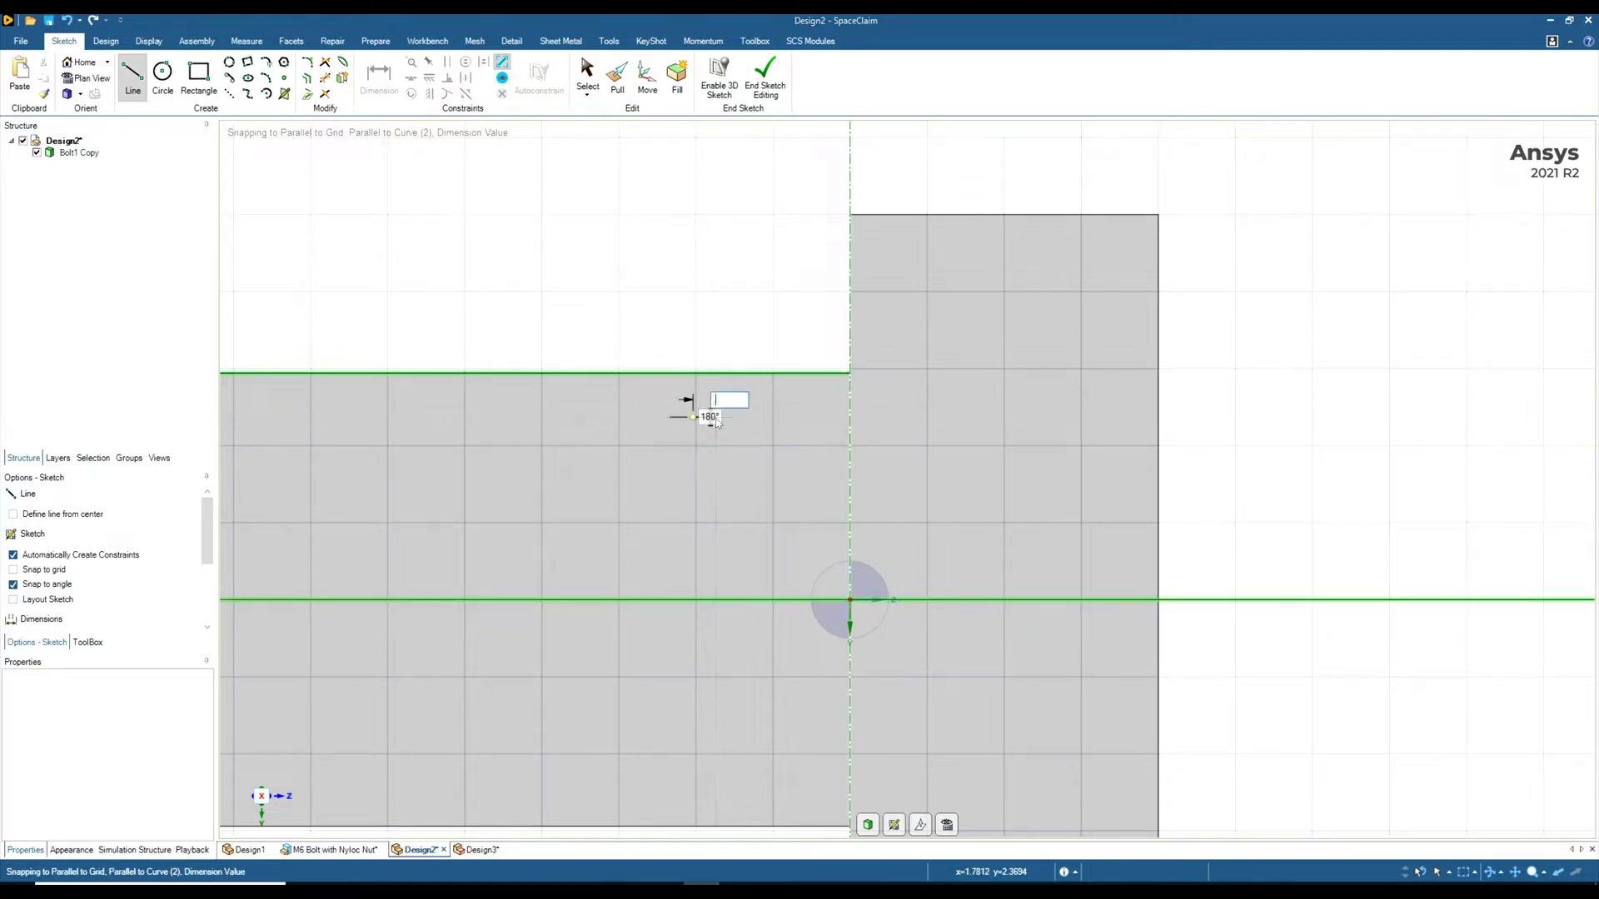
pyautogui.write('2')
pyautogui.press('Return')
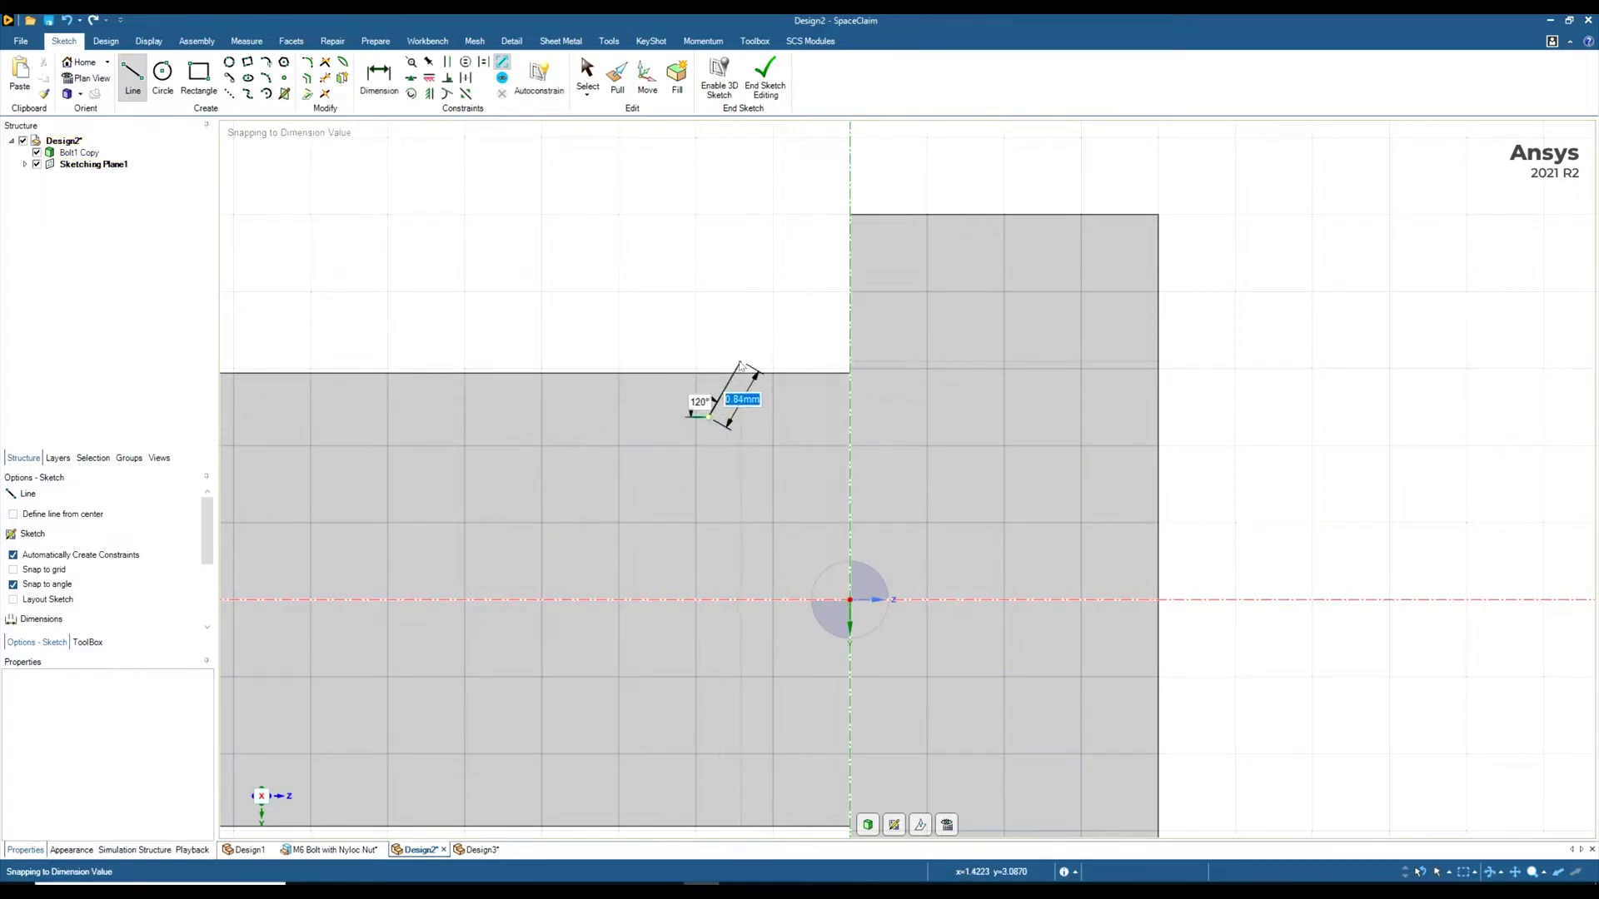
# Step: Draw both 120° flanks, close the trapezoid along the shank edge, and end the sketch
pyautogui.scroll(3, 741, 365)
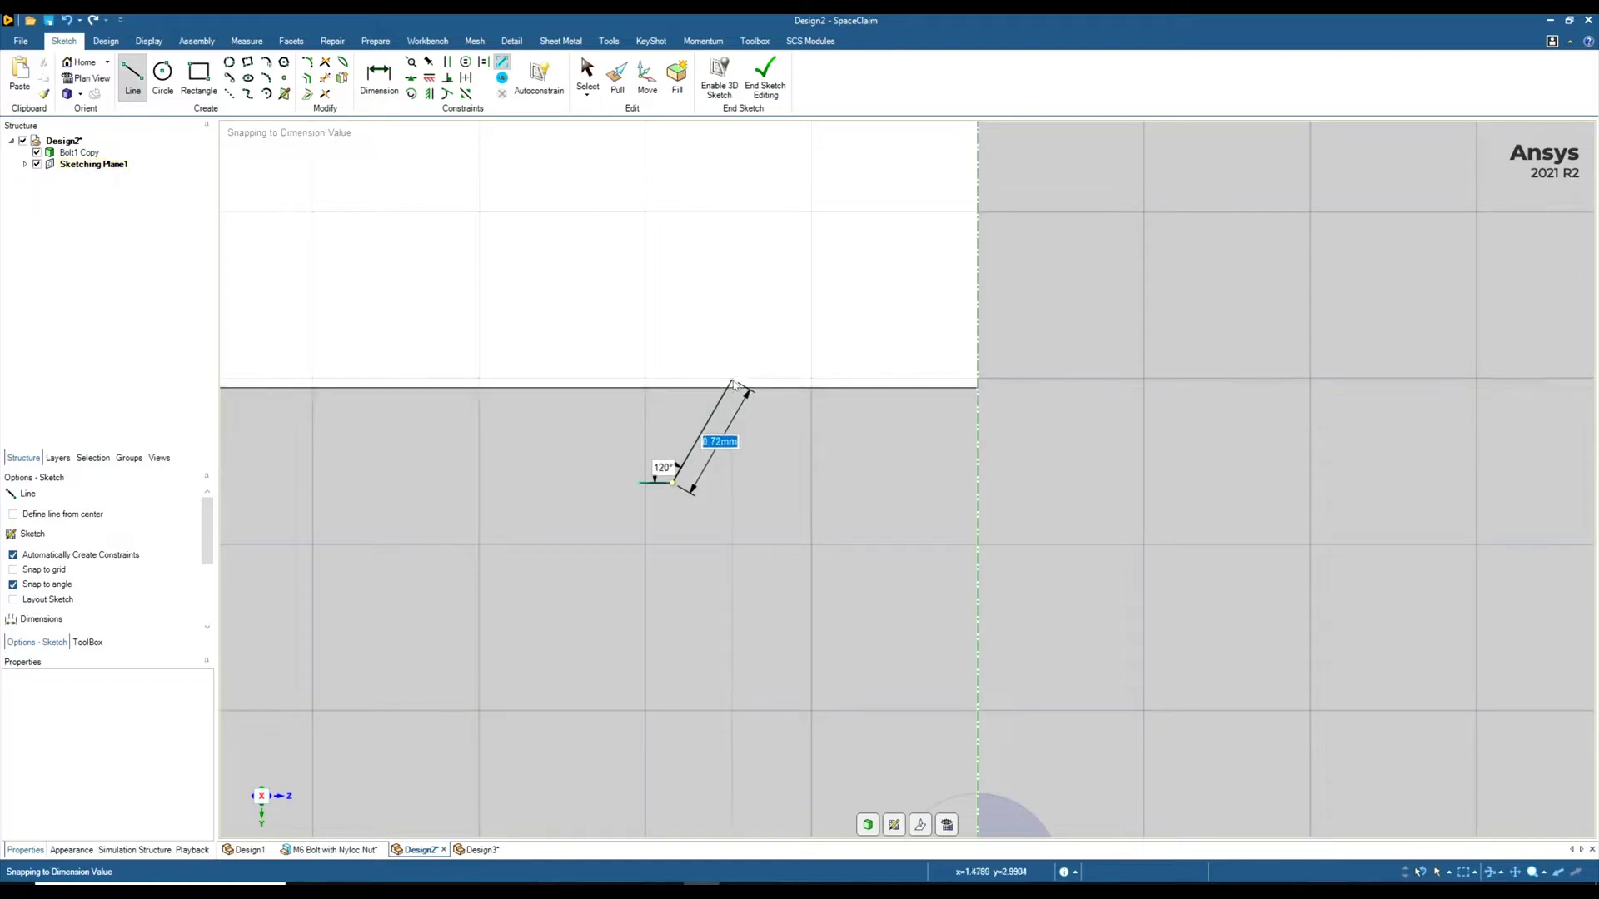
pyautogui.click(734, 380)
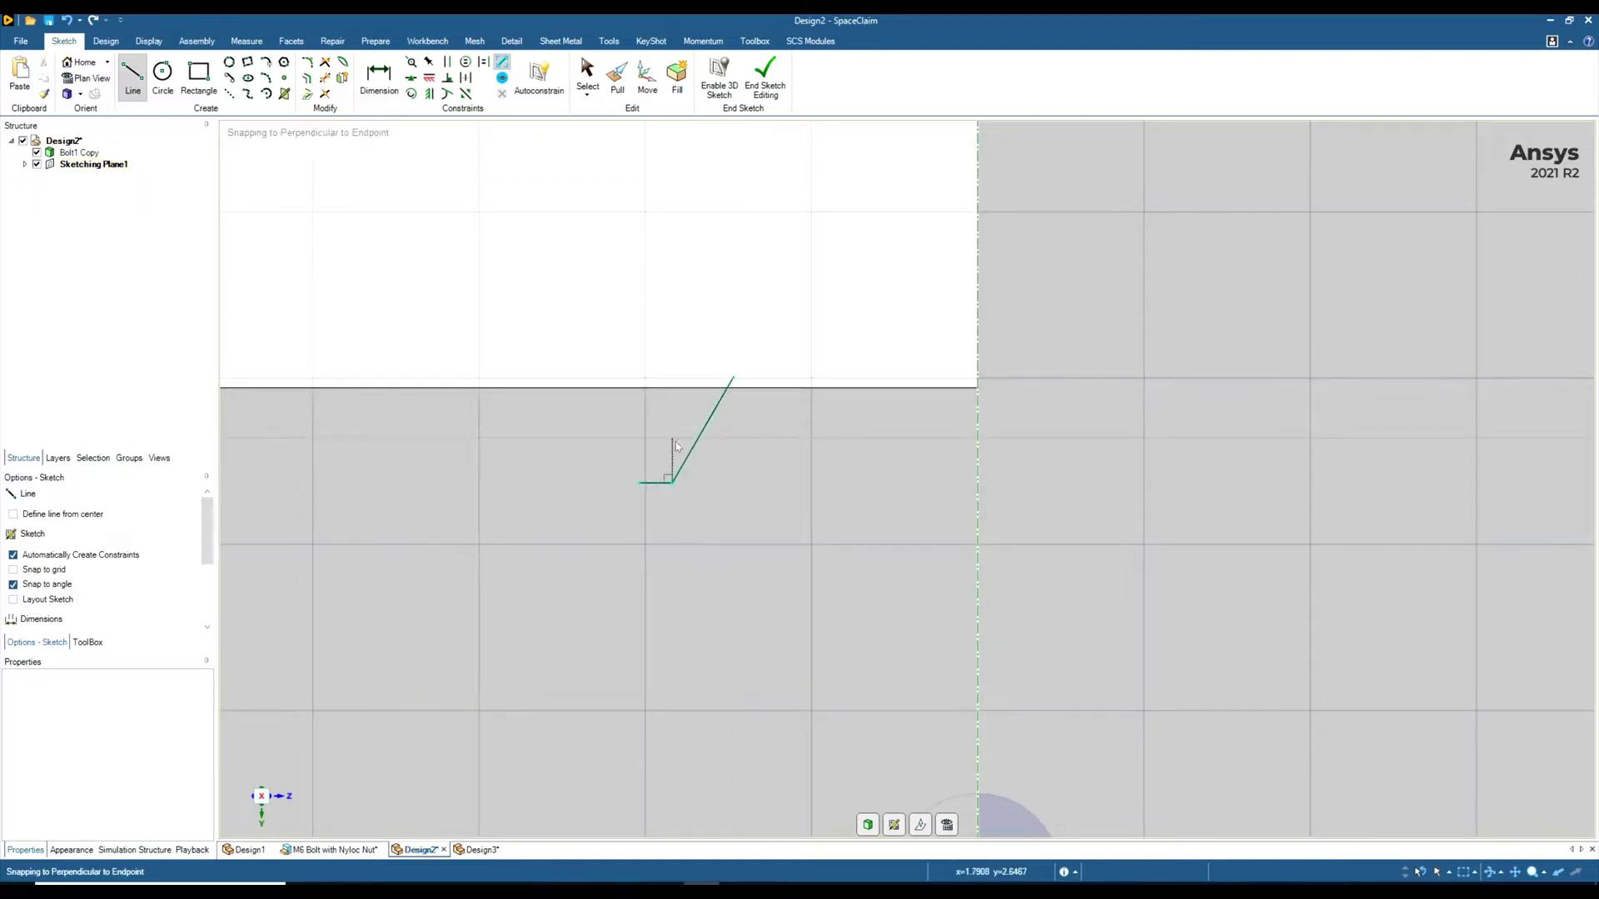
pyautogui.click(640, 483)
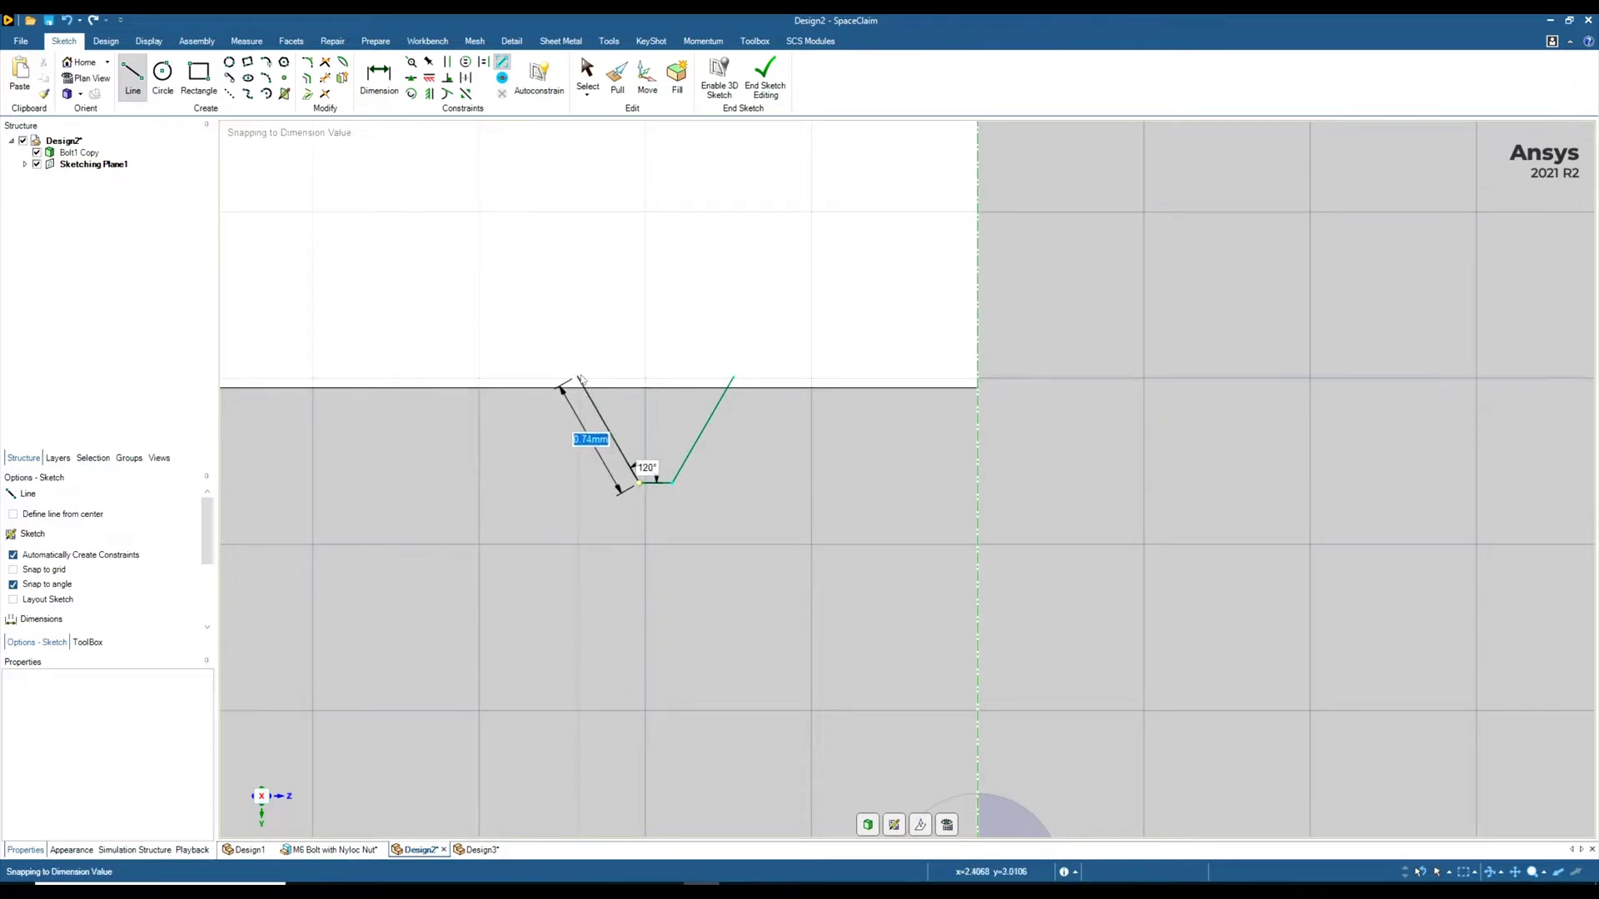
pyautogui.click(579, 377)
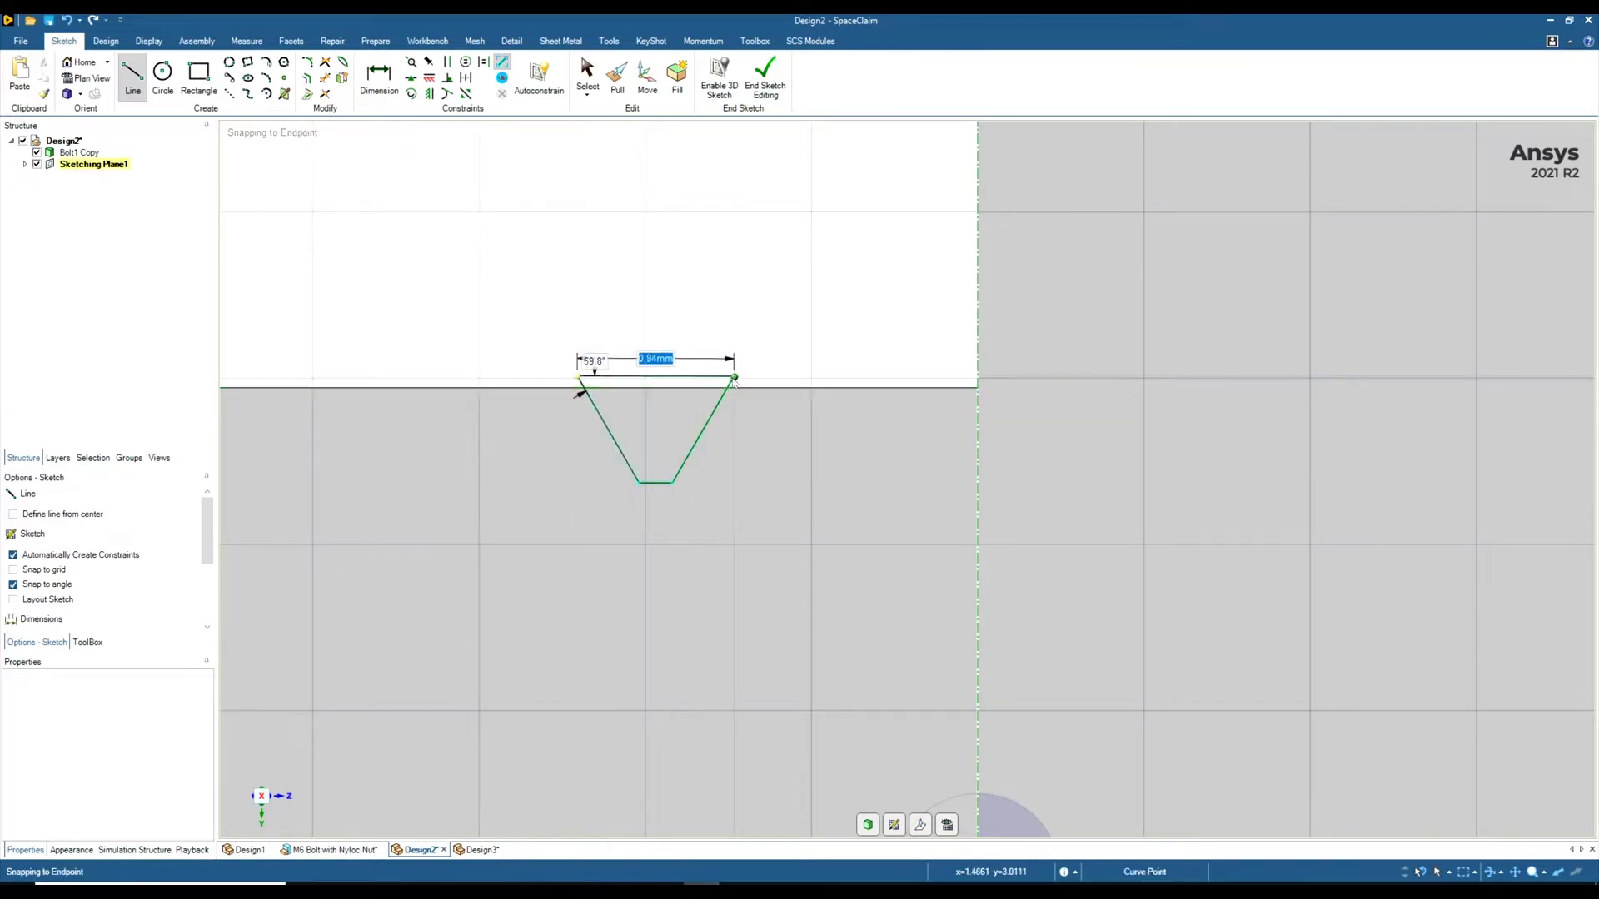
pyautogui.click(733, 377)
pyautogui.press('Escape')
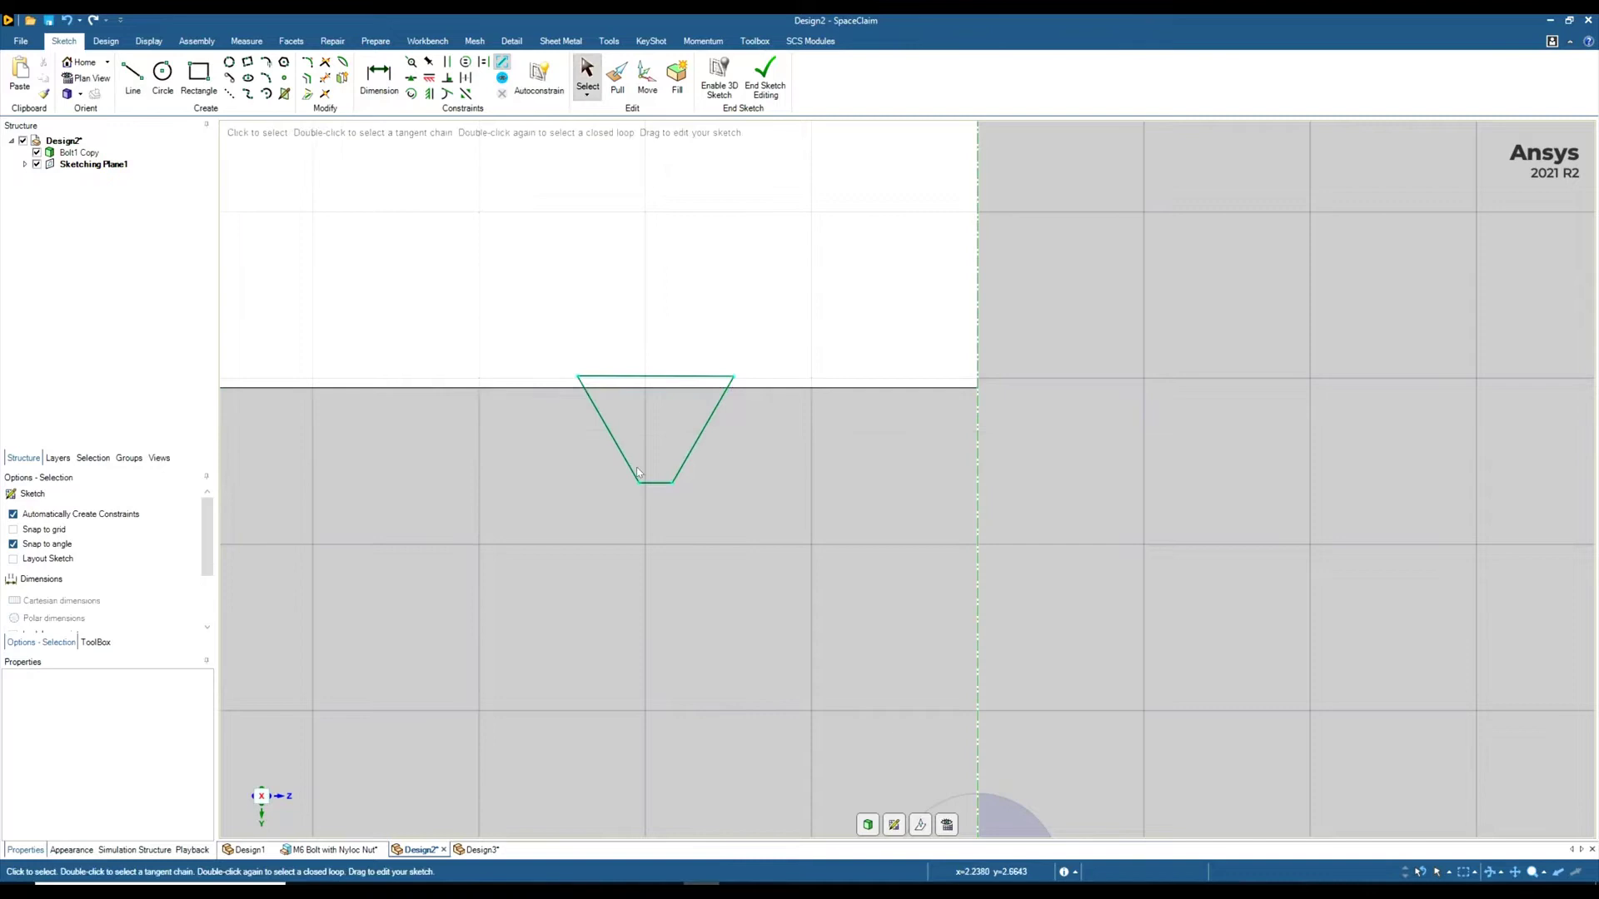
pyautogui.scroll(-3, 658, 438)
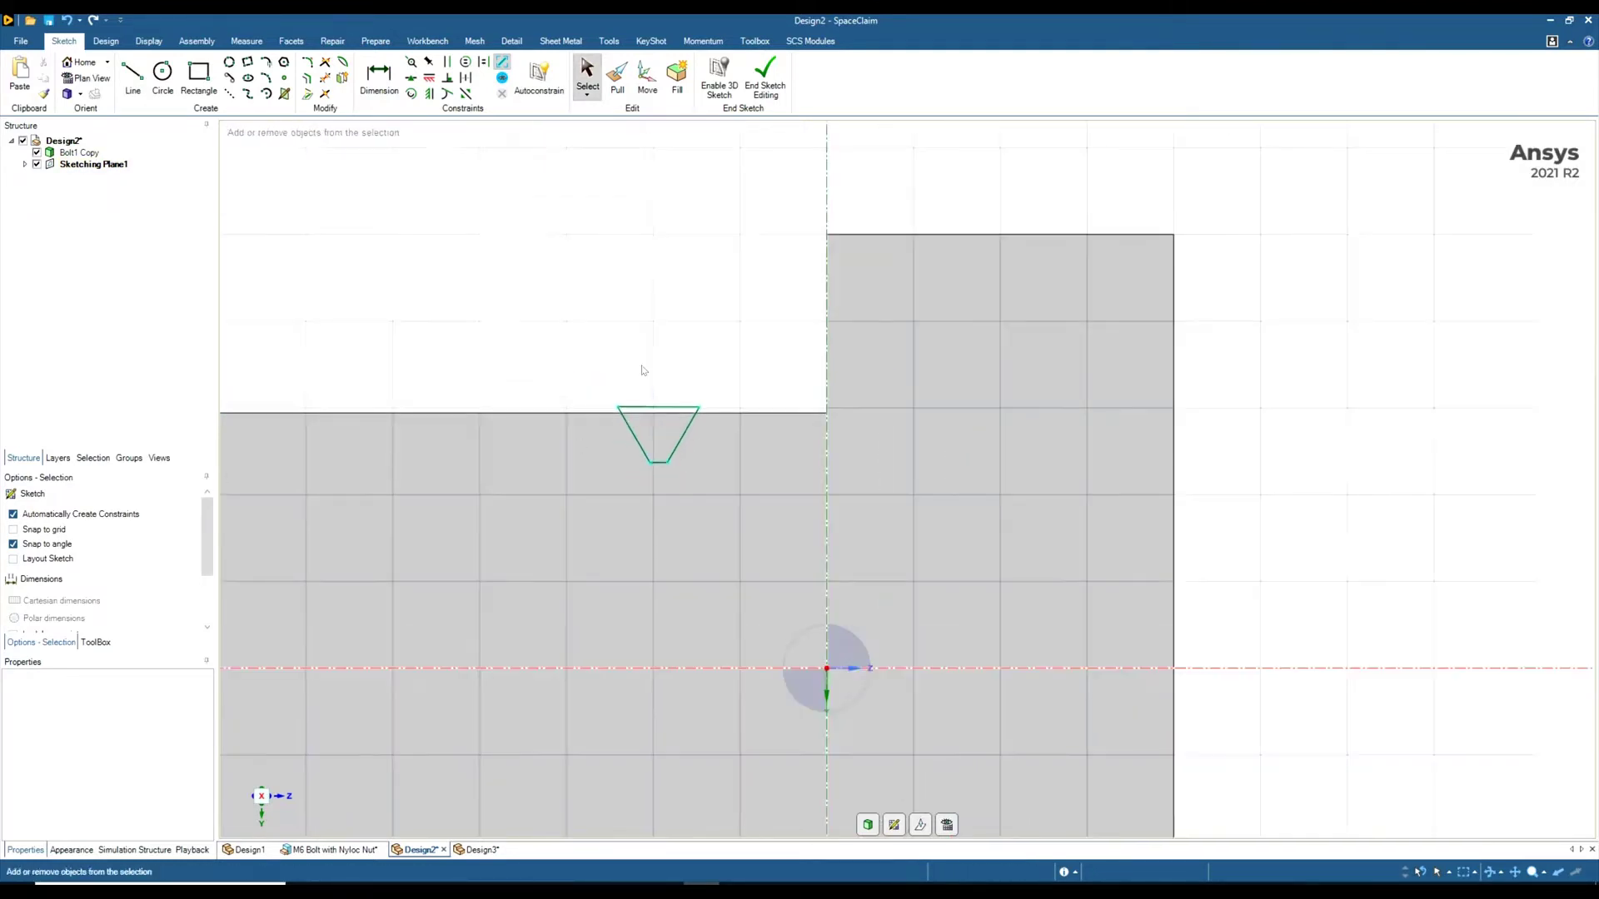
pyautogui.click(764, 77)
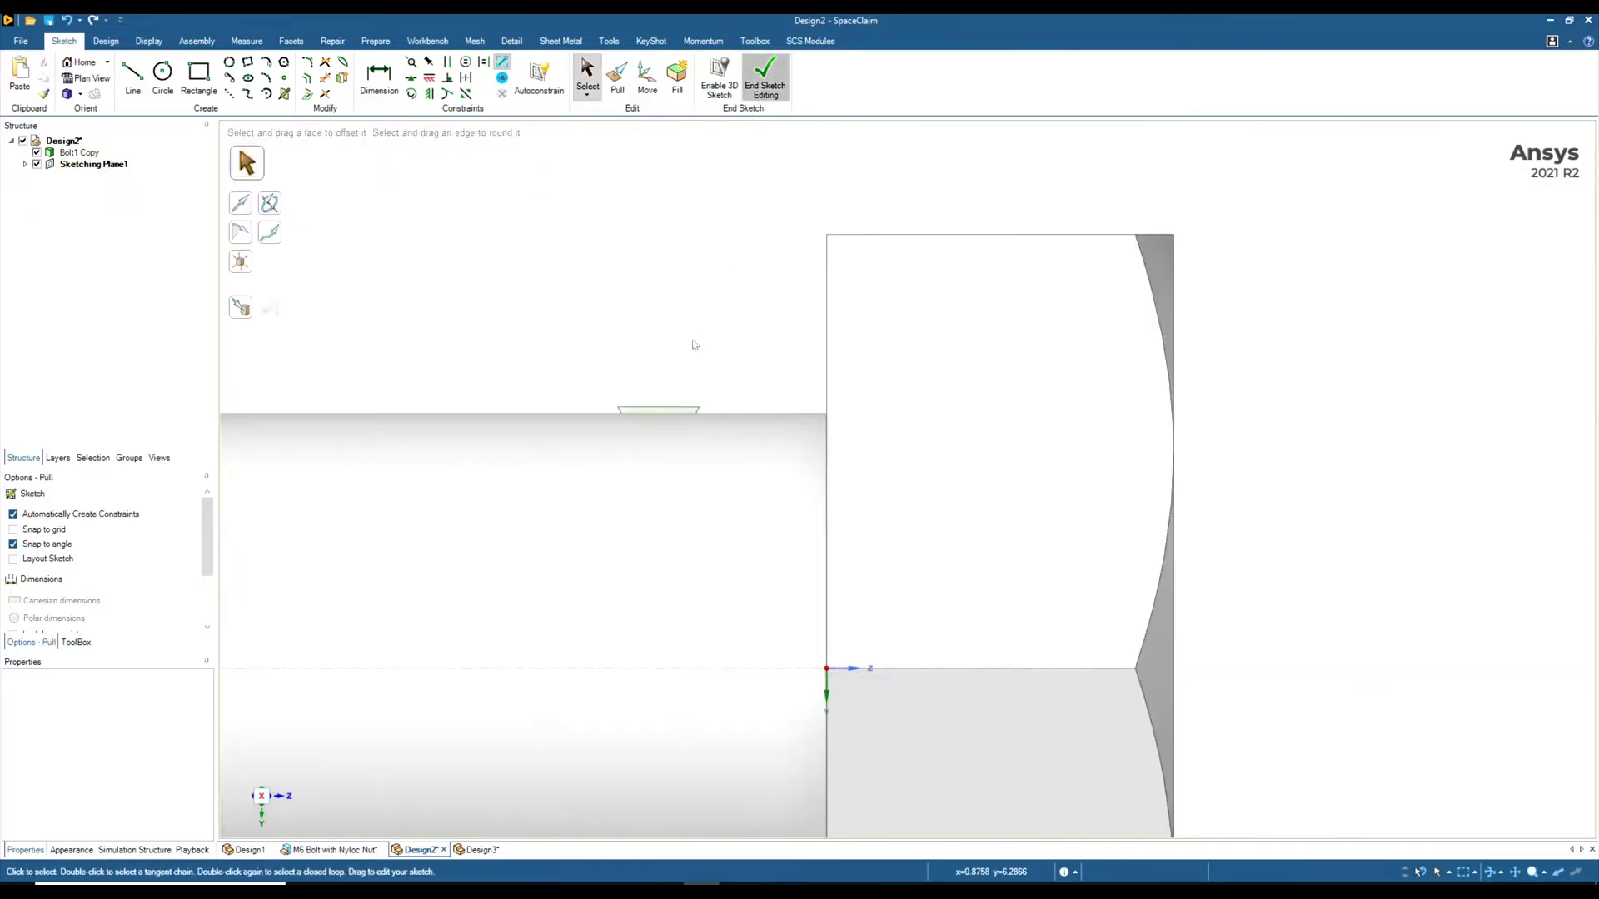
# Step: In Pull, turn the view to face the bolt and select the thread profile surface
pyautogui.press('p')
pyautogui.moveTo(545, 144); pyautogui.dragTo(511, 333, button='middle')
pyautogui.click(515, 358)
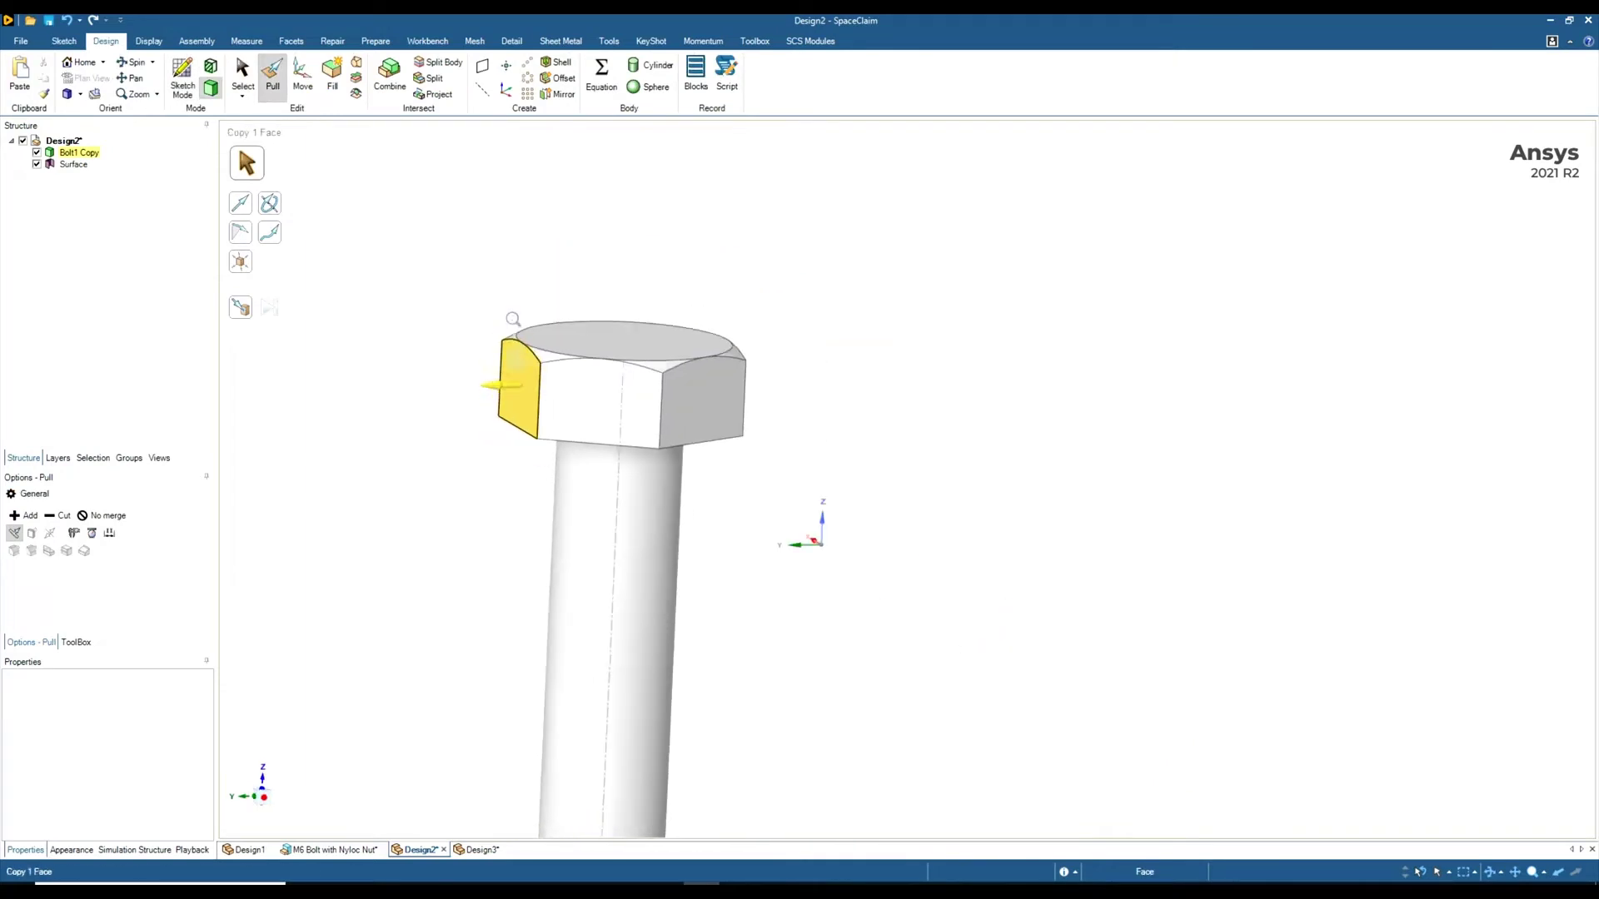
pyautogui.click(479, 267)
pyautogui.moveTo(479, 267); pyautogui.dragTo(353, 350, button='middle')
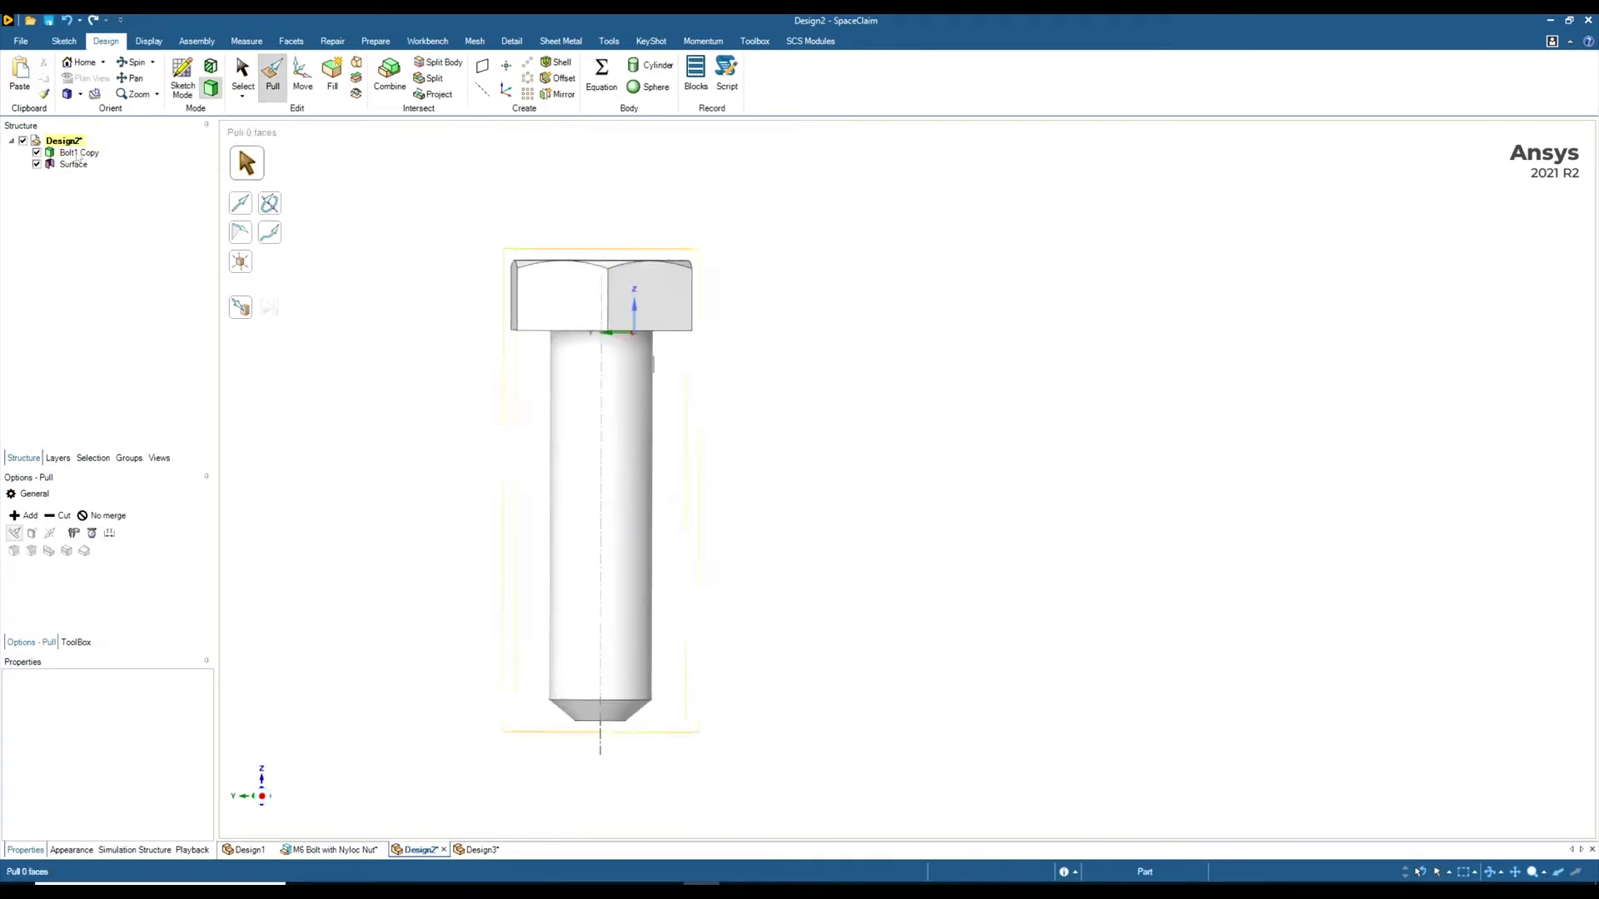
pyautogui.click(74, 164)
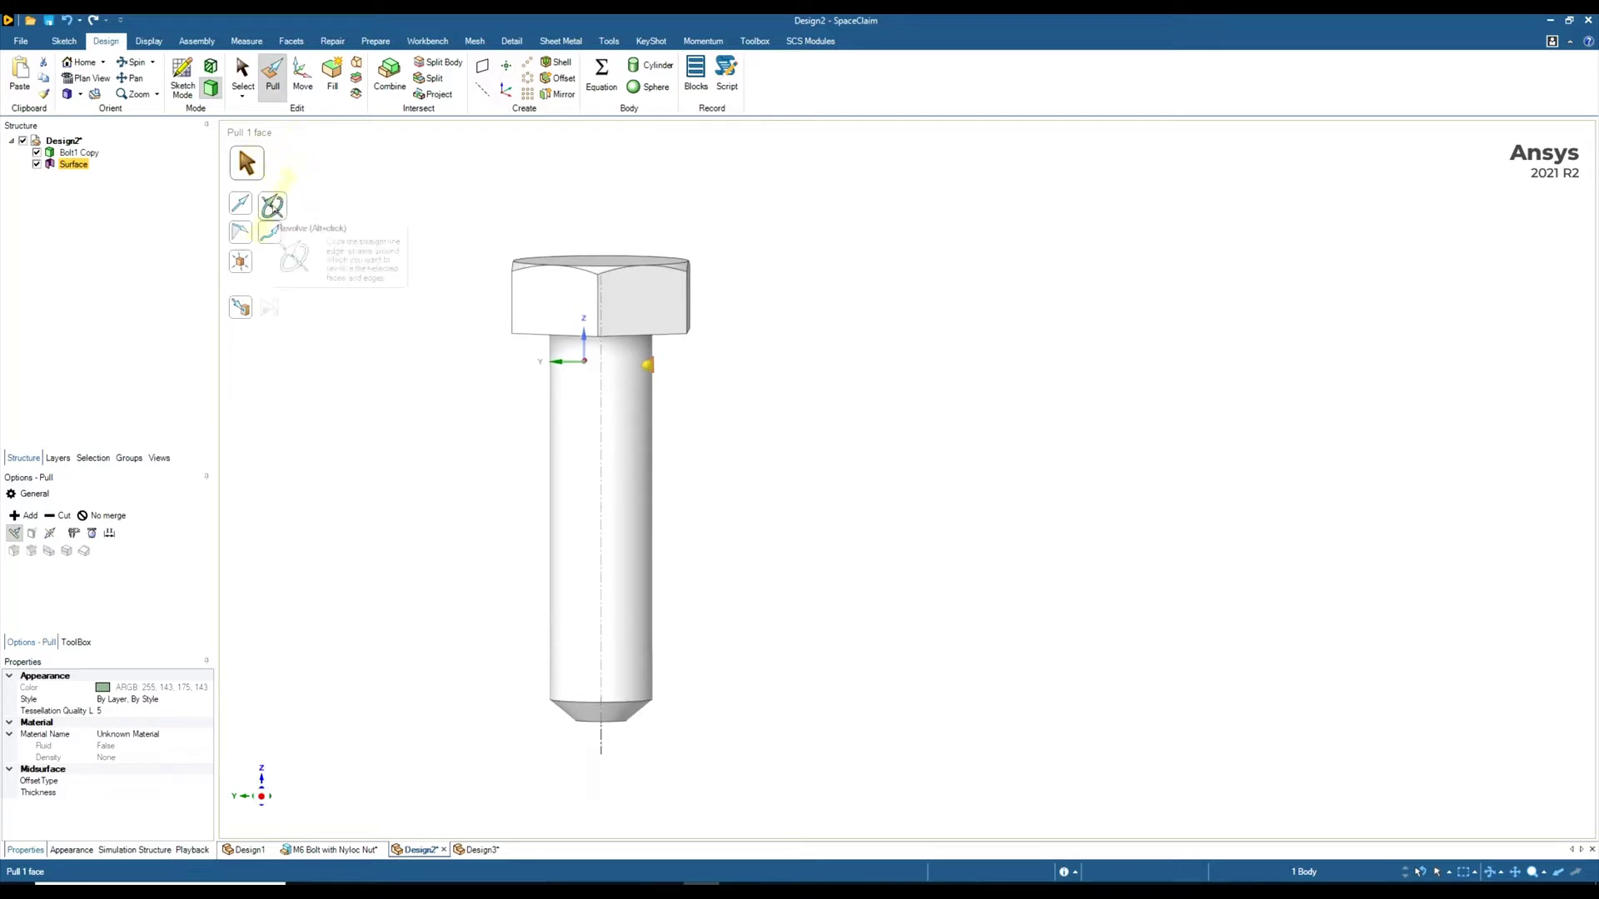
# Step: Revolve the profile as a 1 mm-pitch helix around the bolt axis, cutting down the shank
pyautogui.click(273, 206)
pyautogui.click(602, 743)
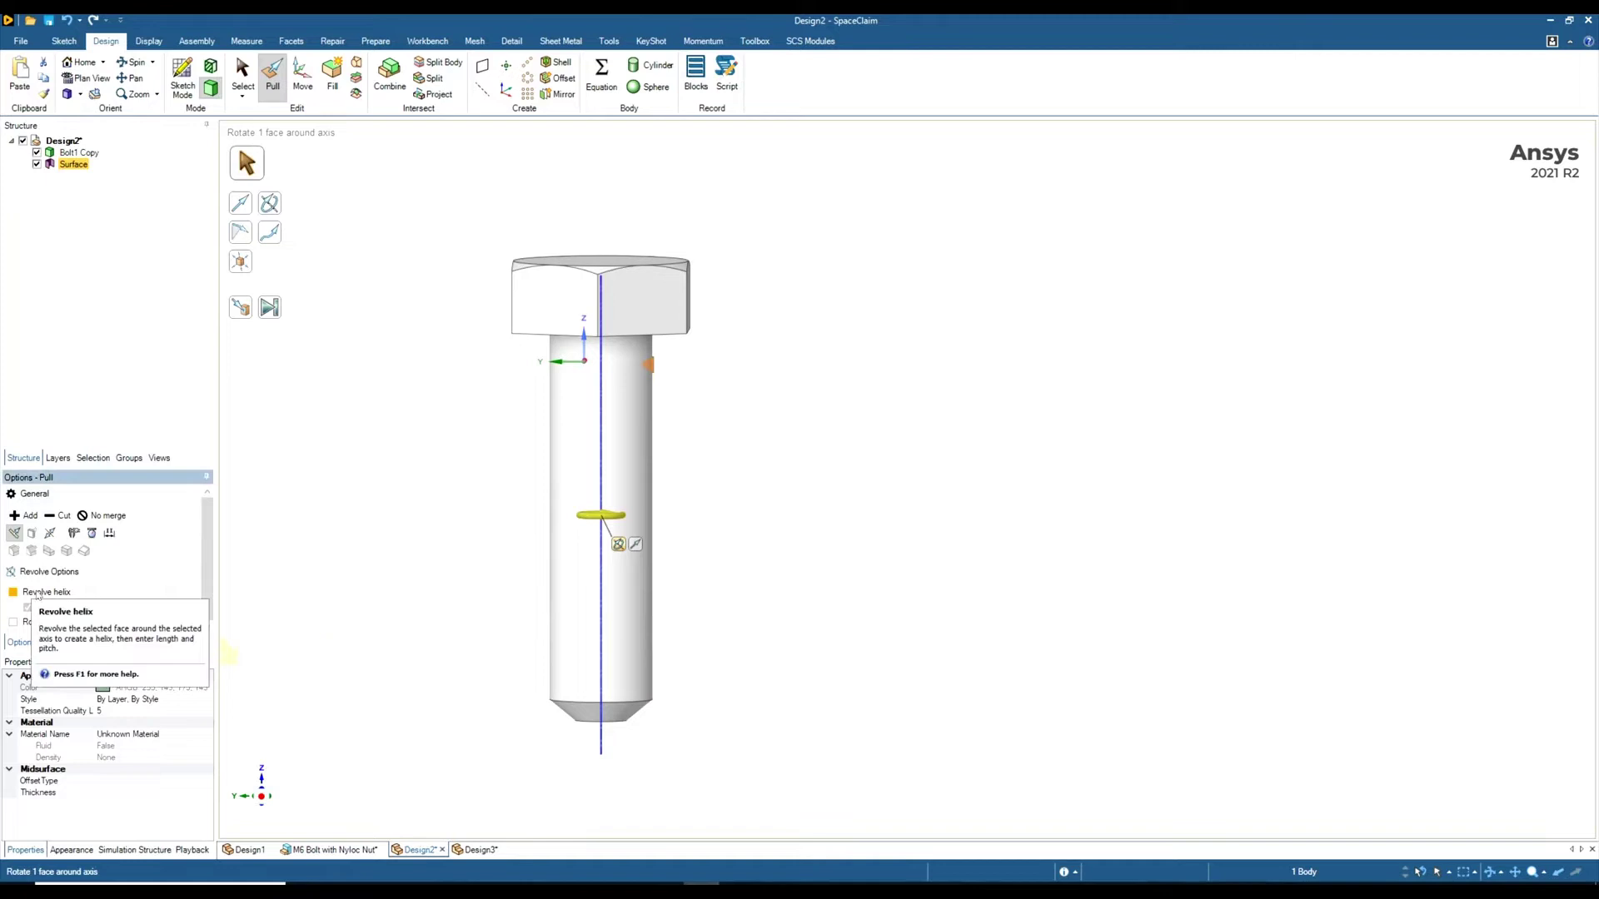
pyautogui.click(30, 594)
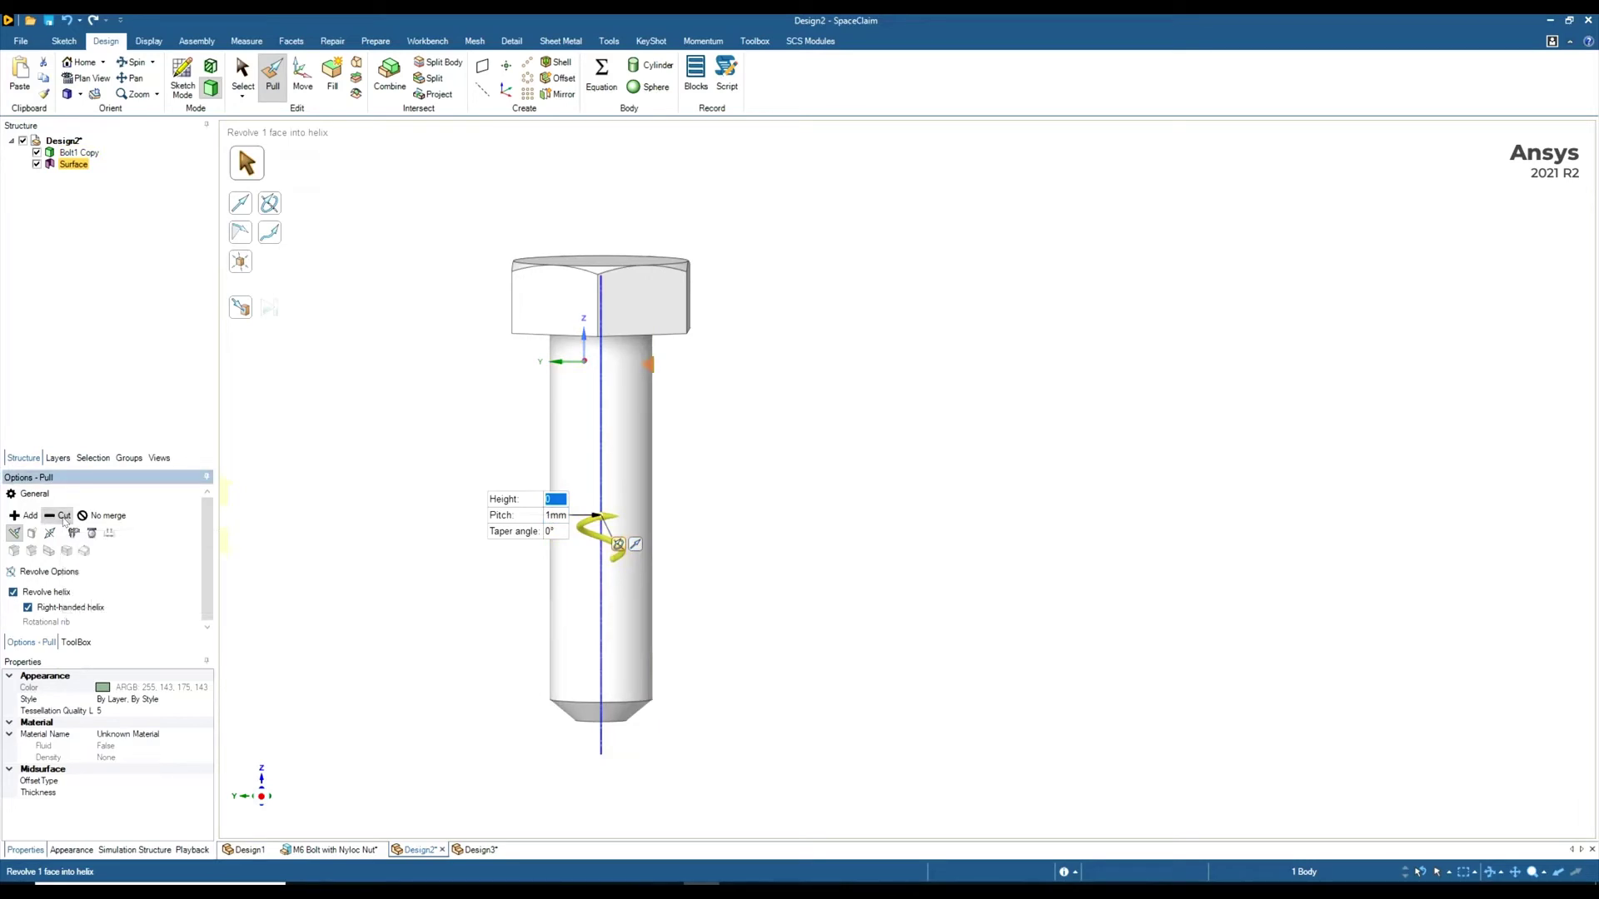
pyautogui.moveTo(399, 328); pyautogui.dragTo(410, 674)
pyautogui.moveTo(389, 560); pyautogui.dragTo(312, 601, button='middle')
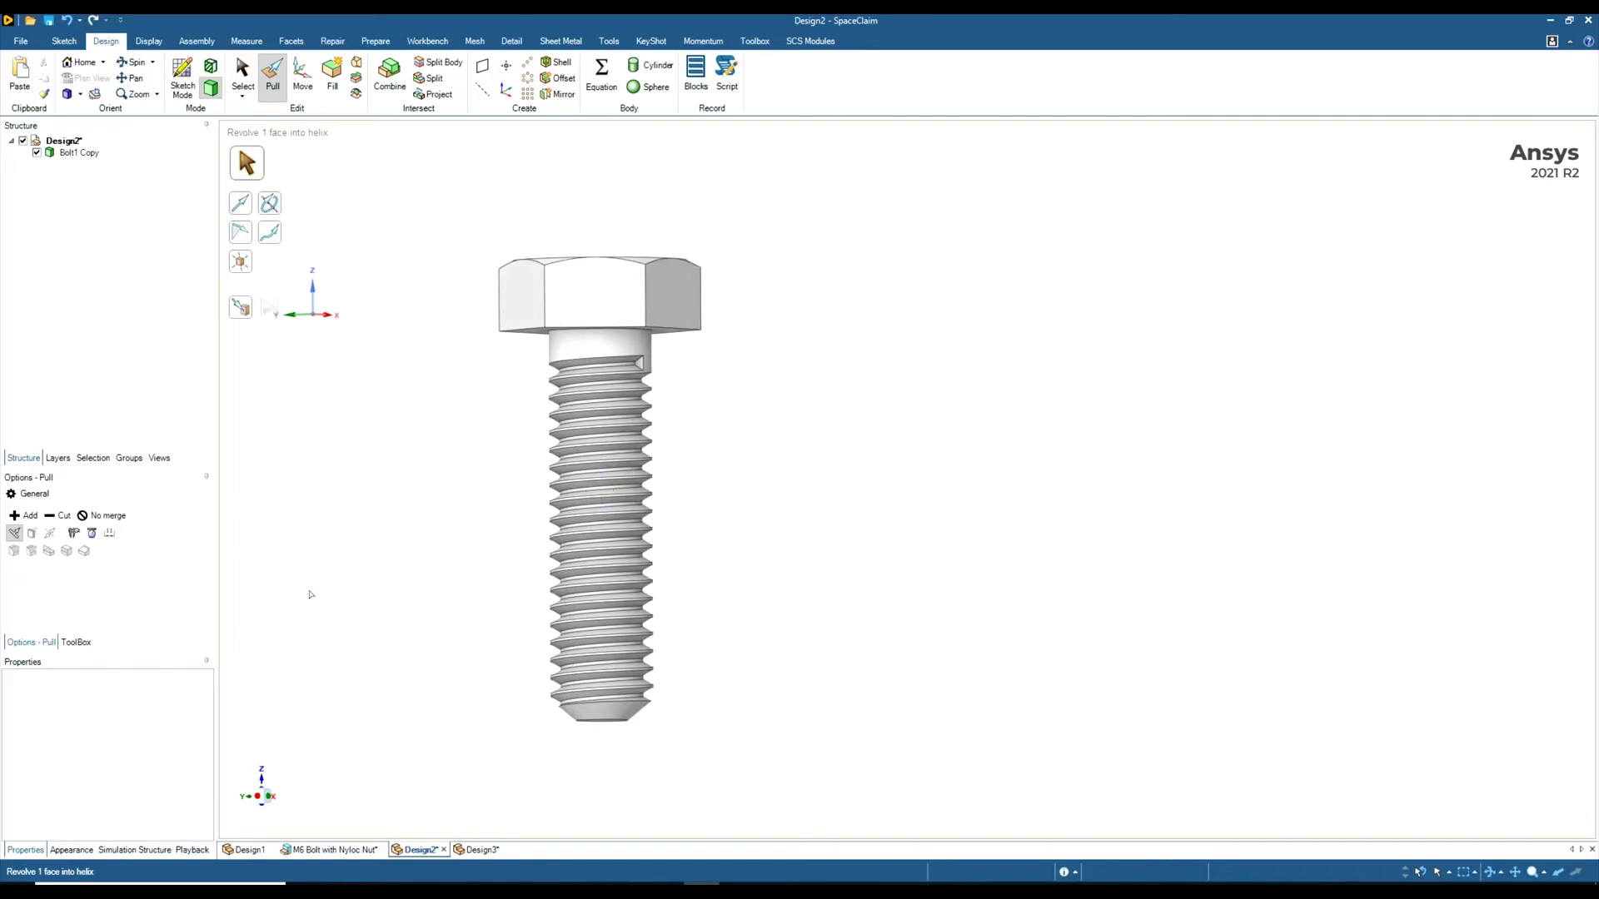
# Step: Leave the revolve with Select and orbit around the newly threaded bolt
pyautogui.moveTo(325, 513); pyautogui.dragTo(361, 439, button='middle')
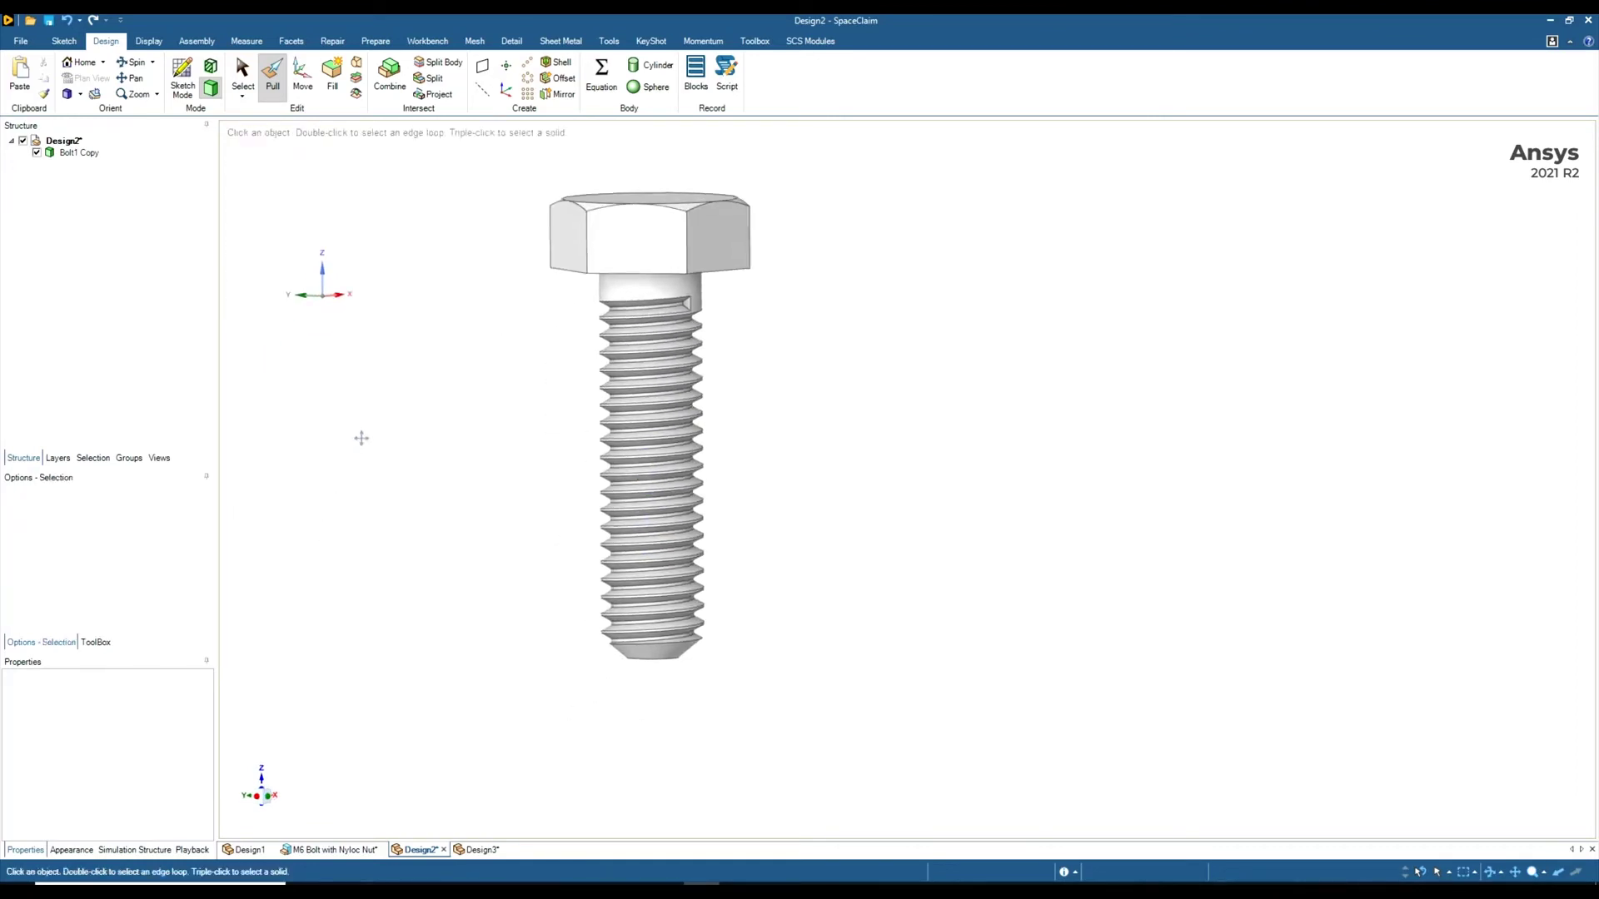
pyautogui.press('s')
pyautogui.moveTo(835, 396); pyautogui.dragTo(716, 458, button='middle')
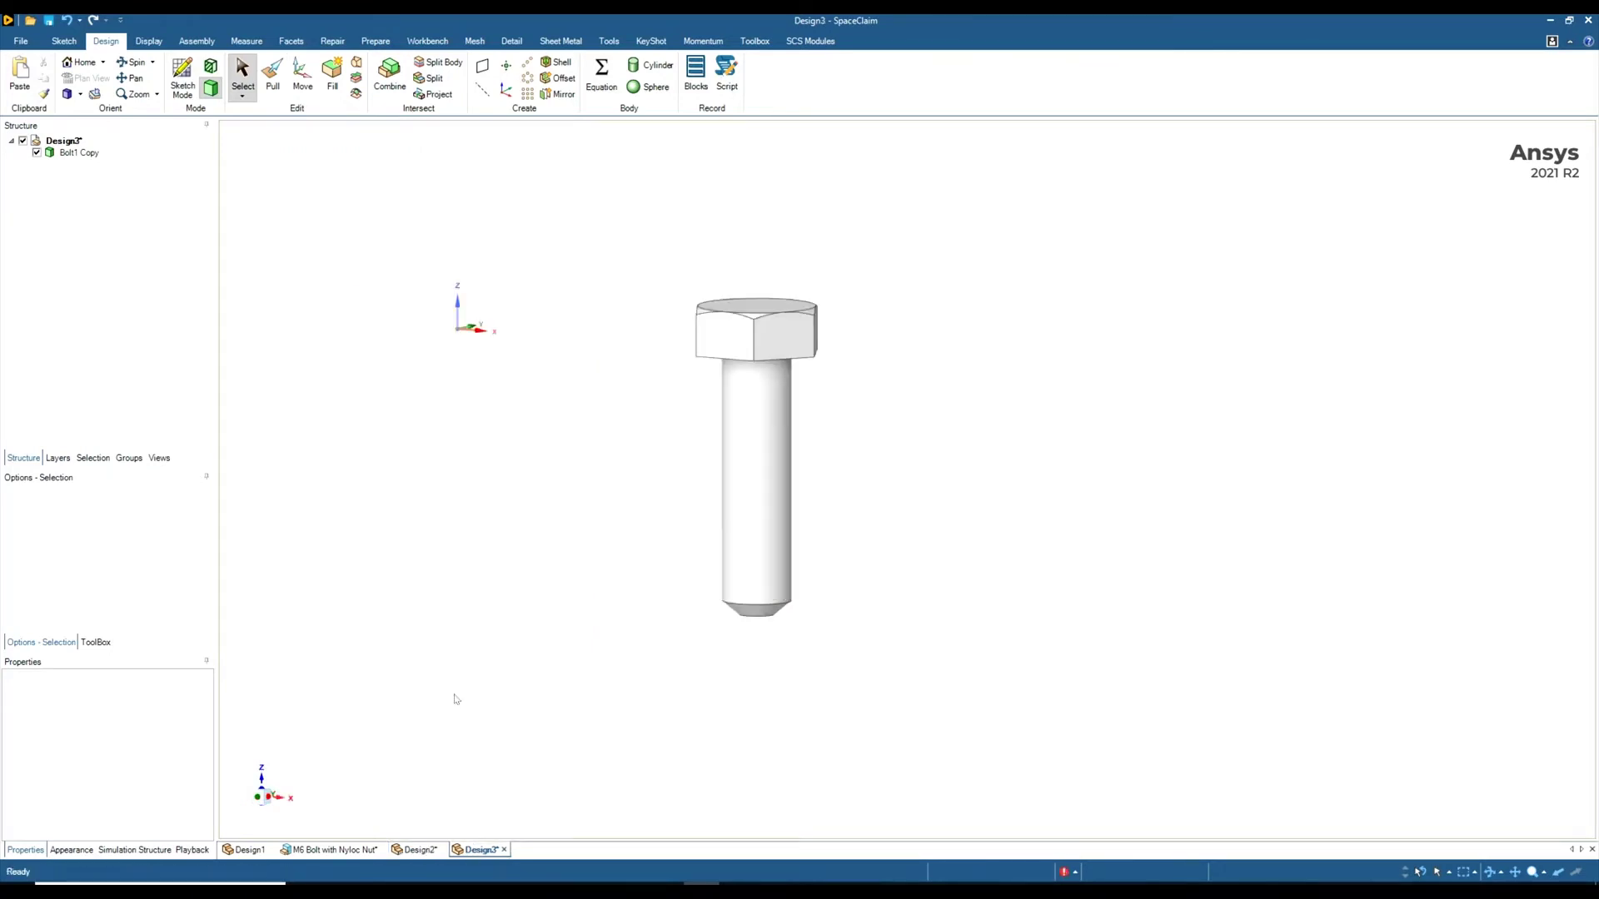
# Step: Show the M6 Bolt with Nyloc Nut document in 3D and select its bolt's central axis
pyautogui.click(348, 850)
pyautogui.scroll(-5, 533, 552)
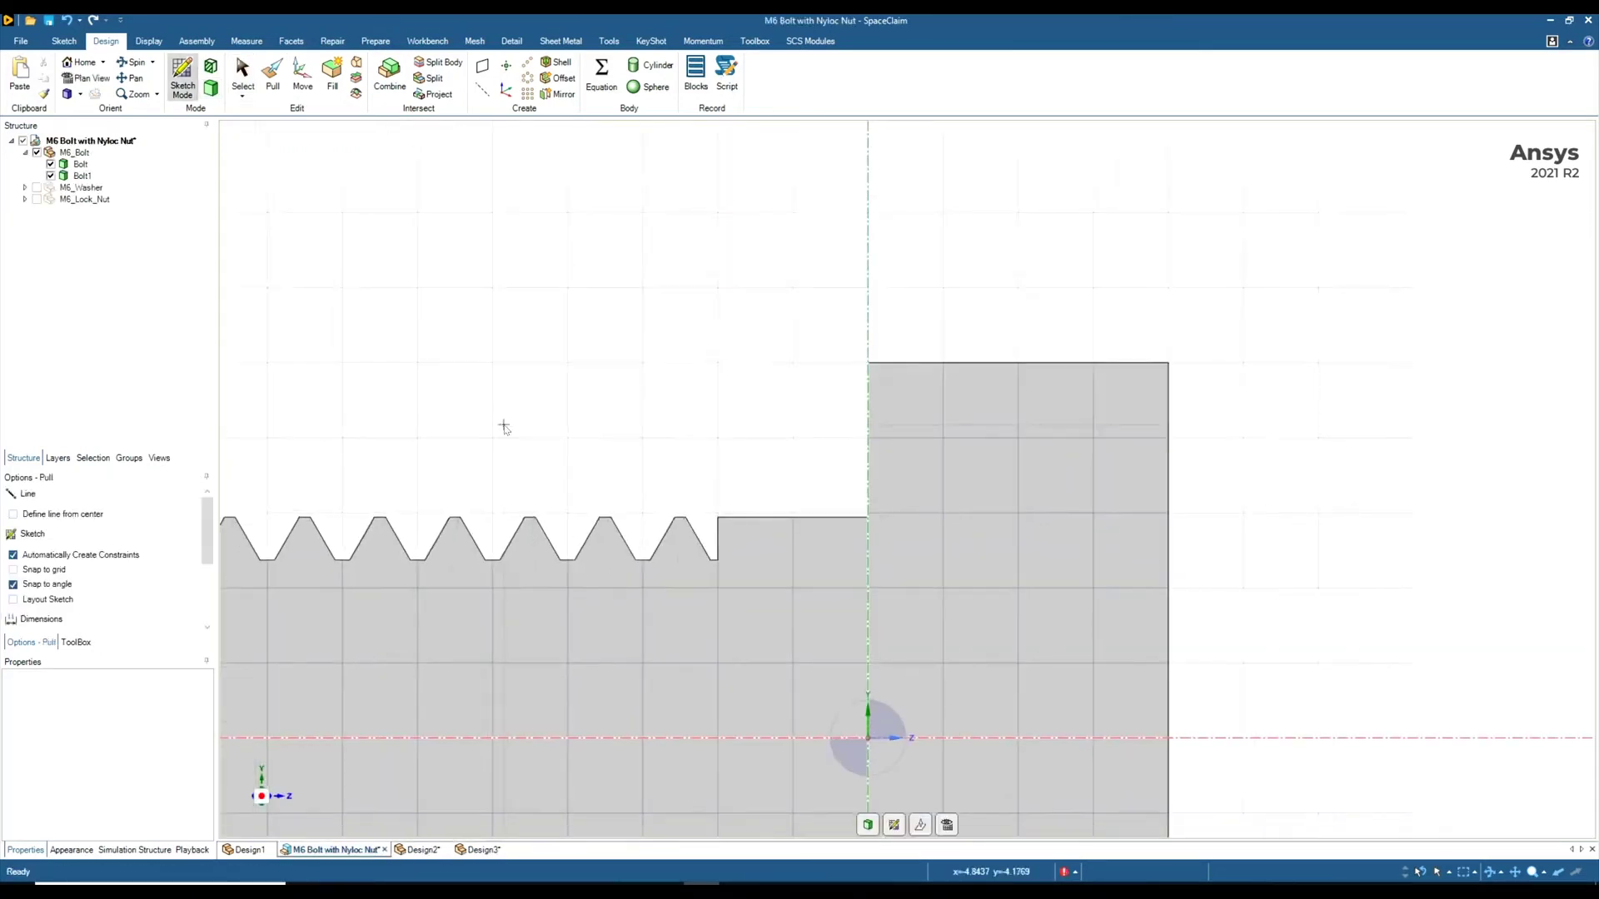
pyautogui.press('d')
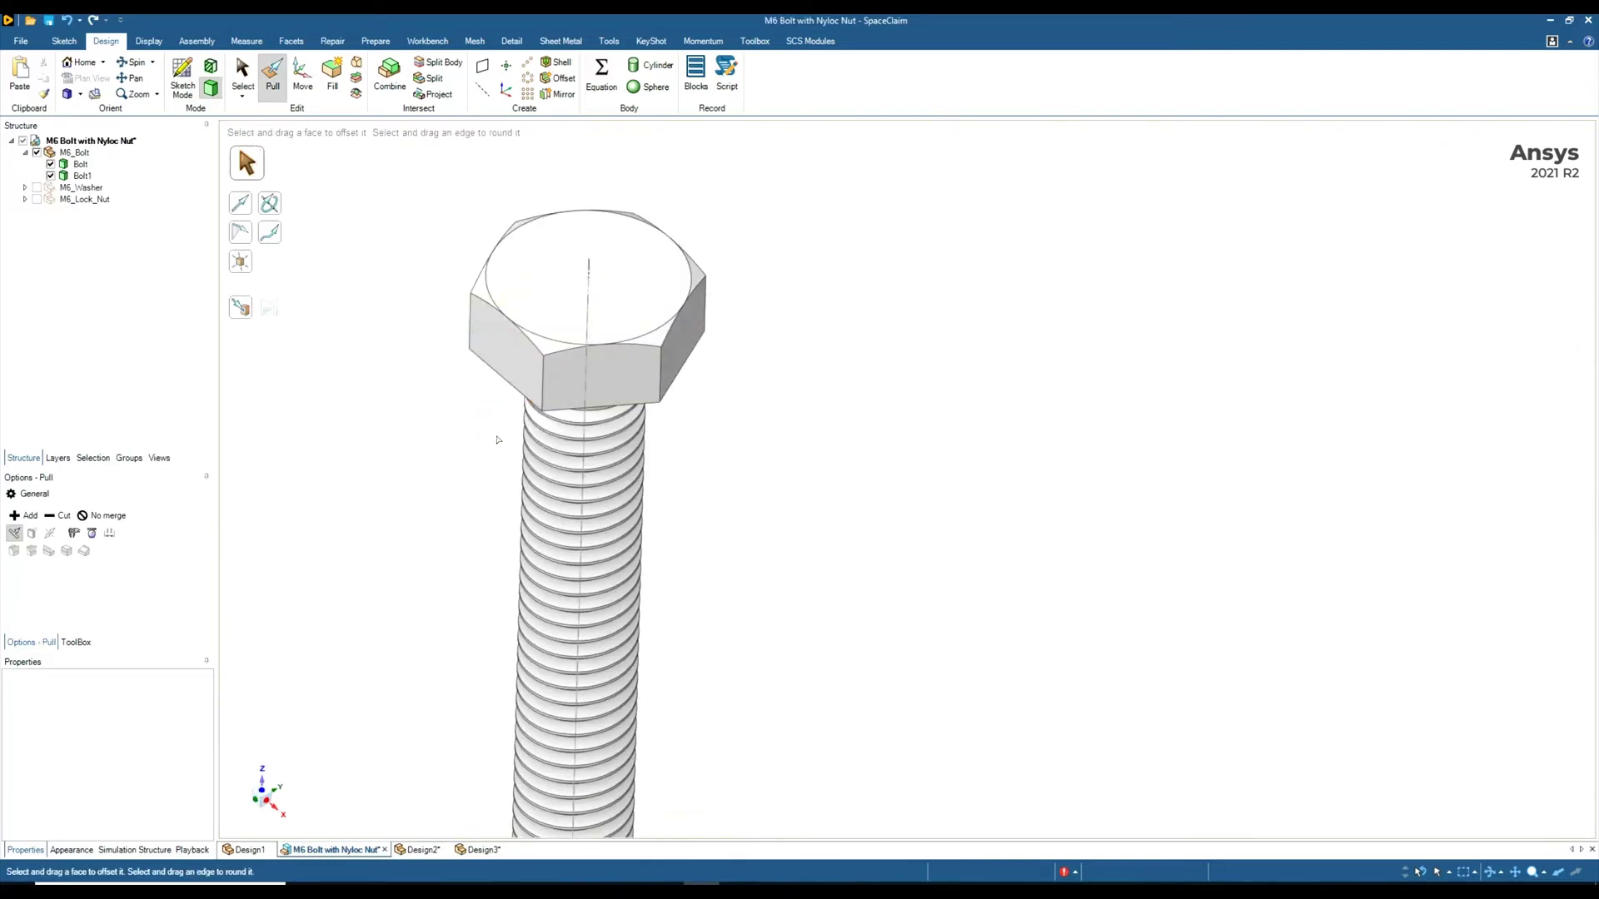
pyautogui.press('s')
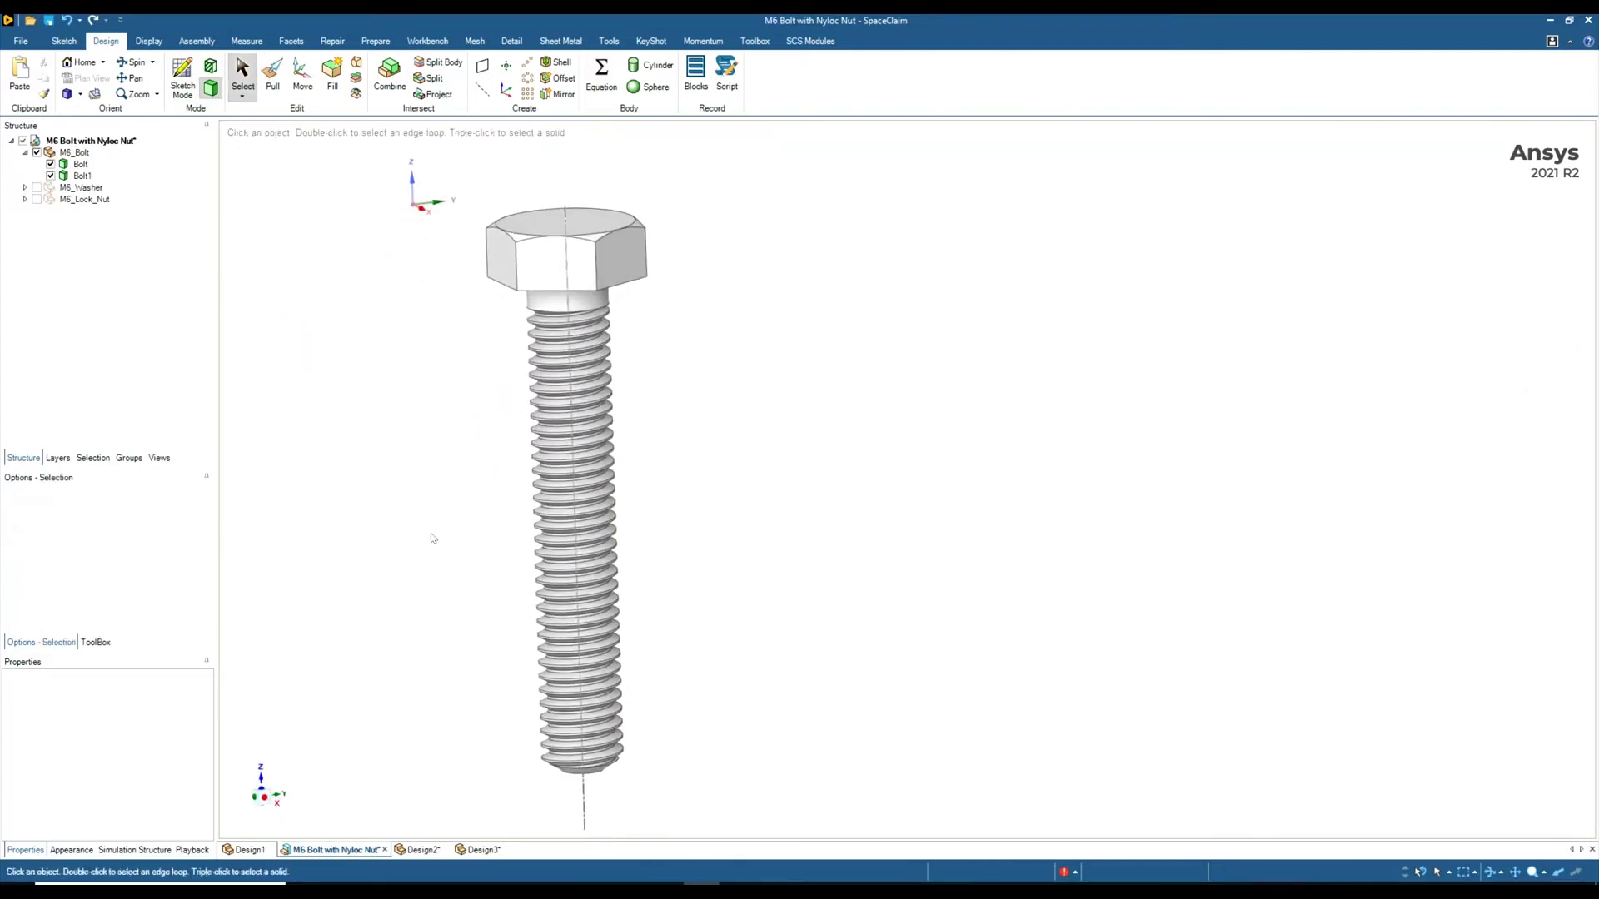
pyautogui.scroll(2, 589, 391)
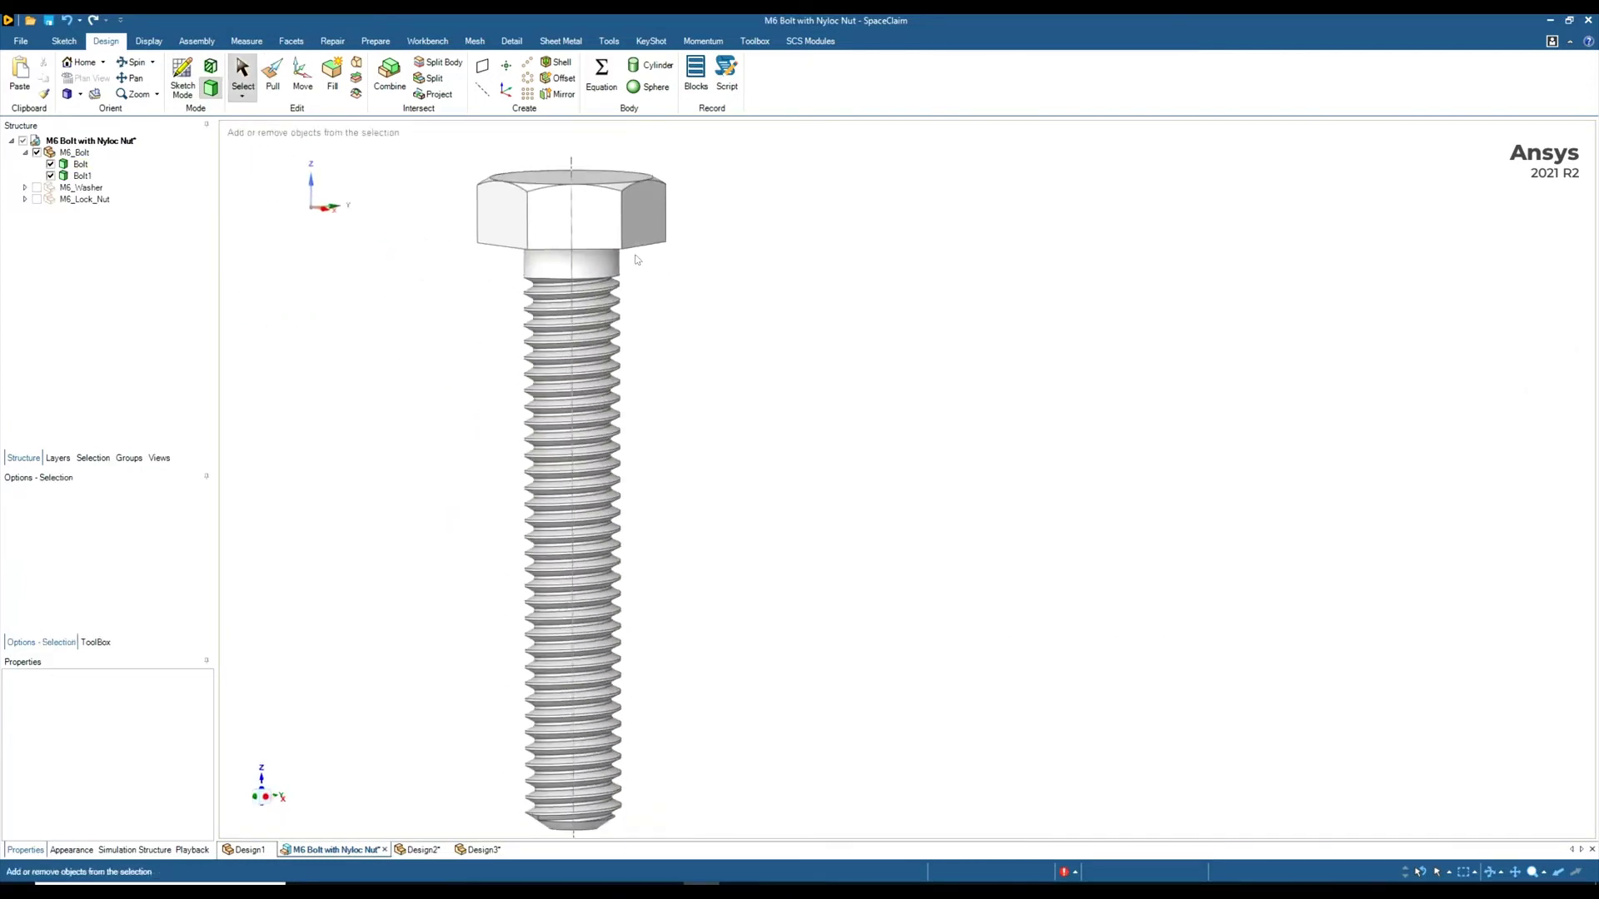
pyautogui.click(593, 240)
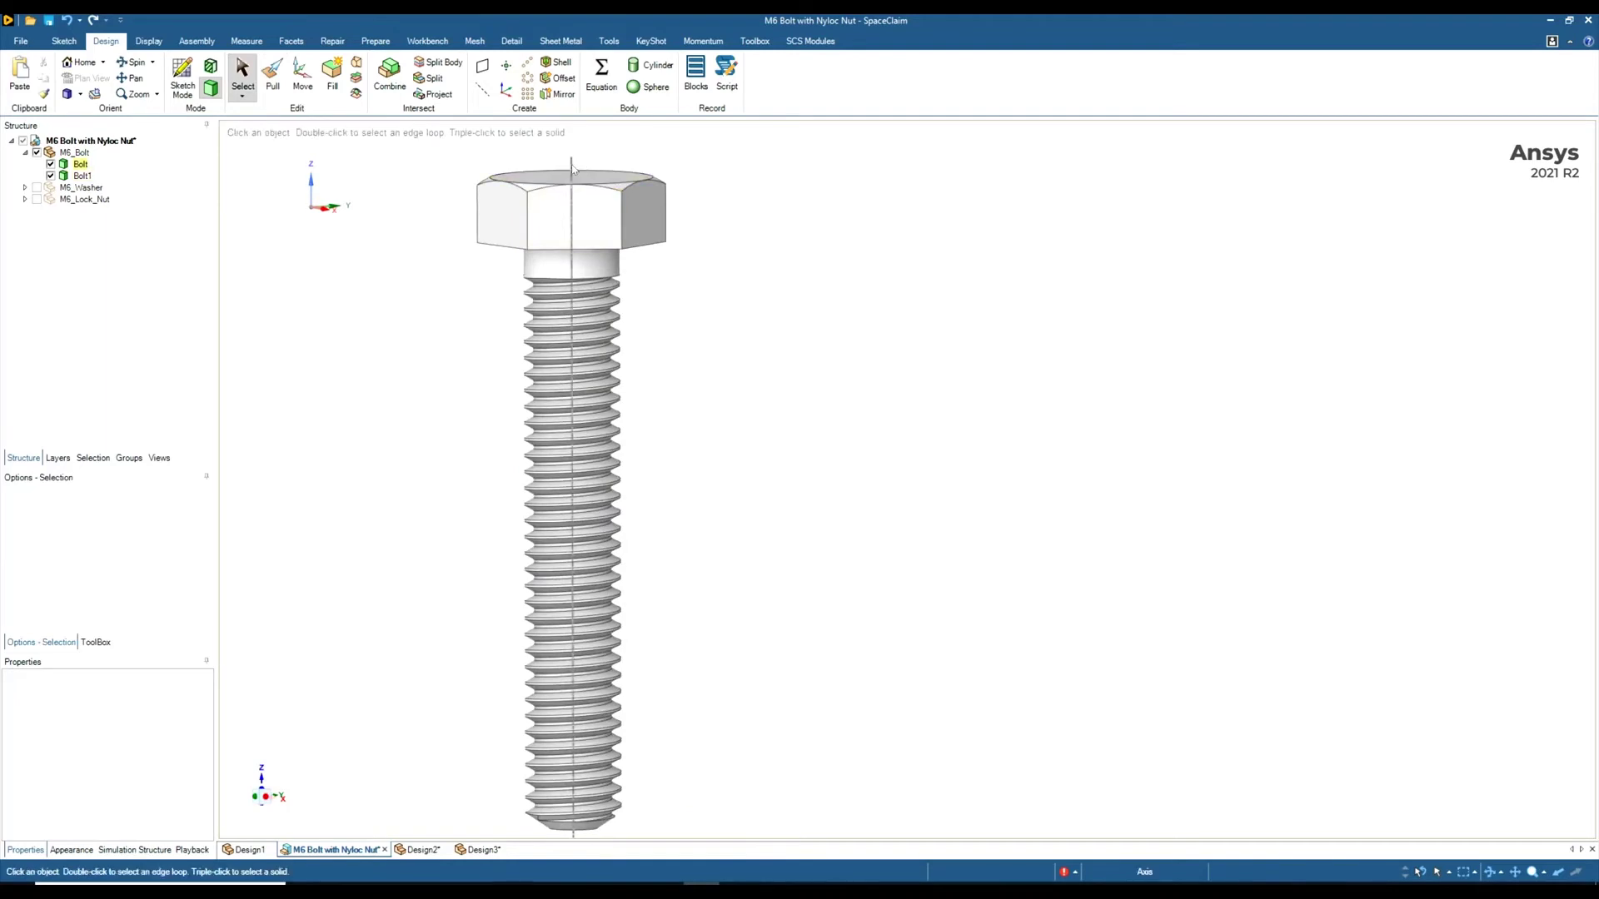
pyautogui.click(573, 169)
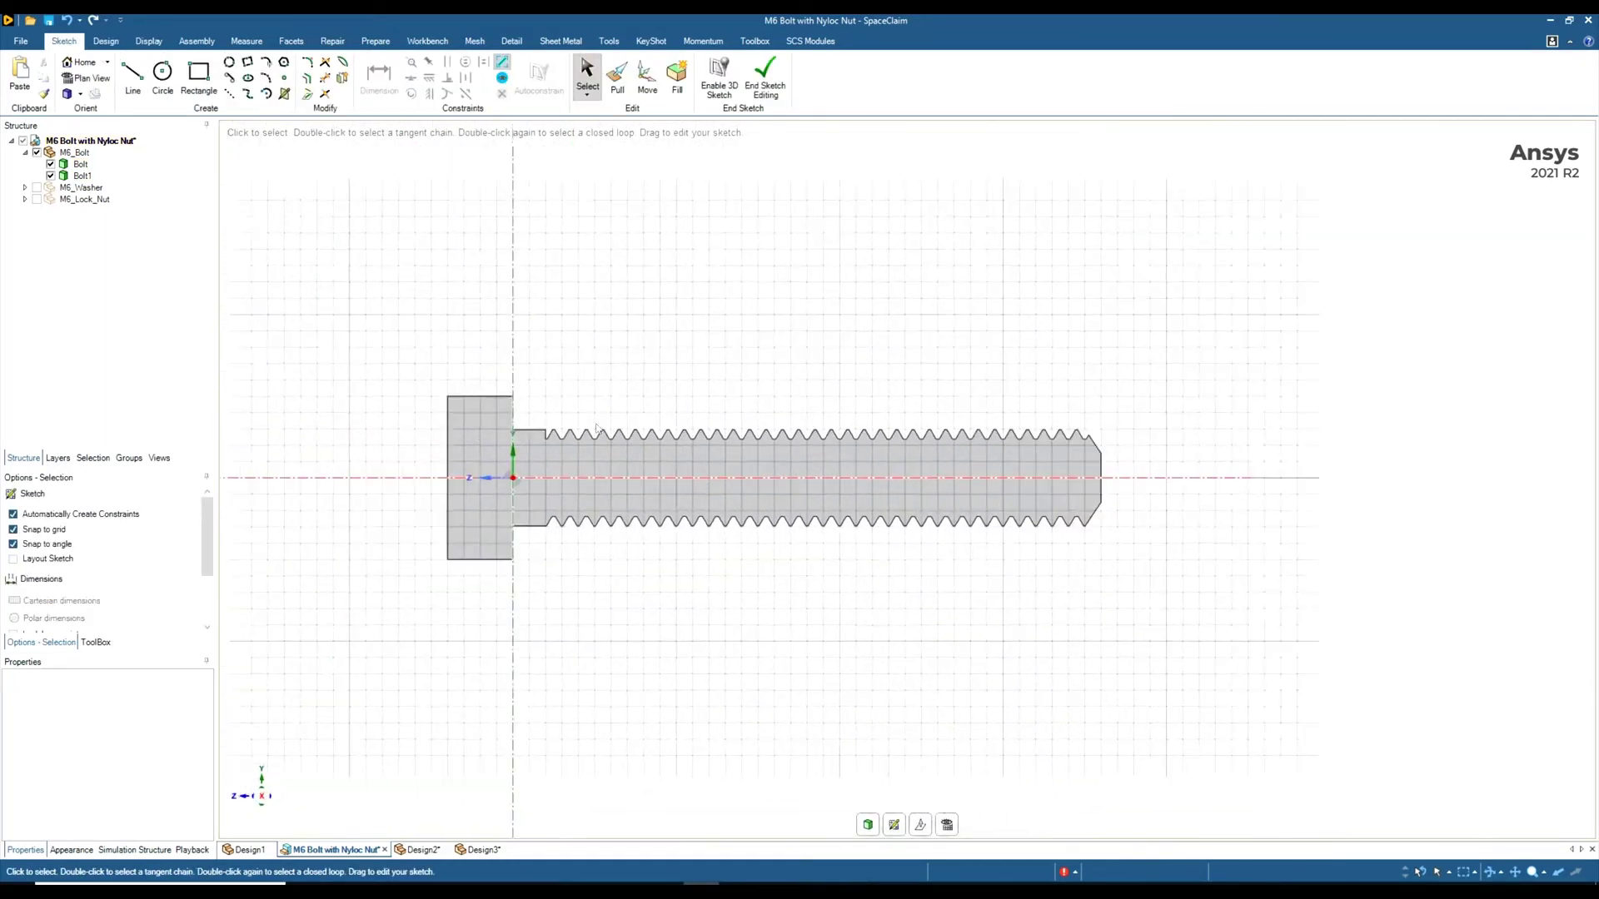
# Step: Trace a closed trapezoid with lines around the groove nearest the head and end the sketch
pyautogui.scroll(6, 596, 428)
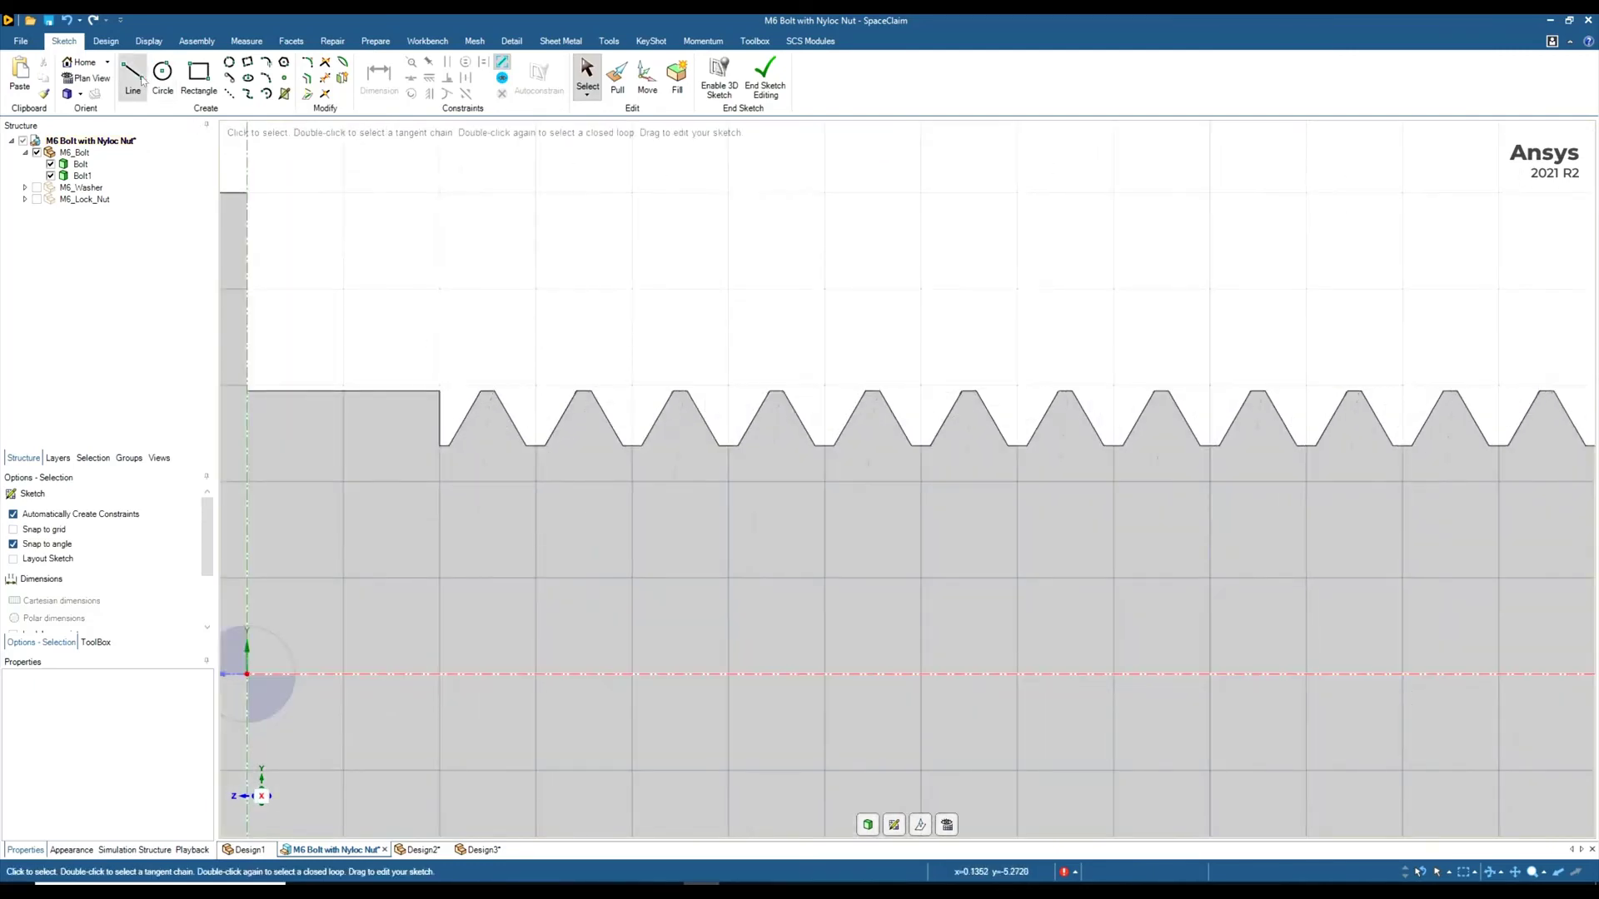
pyautogui.click(134, 76)
pyautogui.scroll(2, 602, 375)
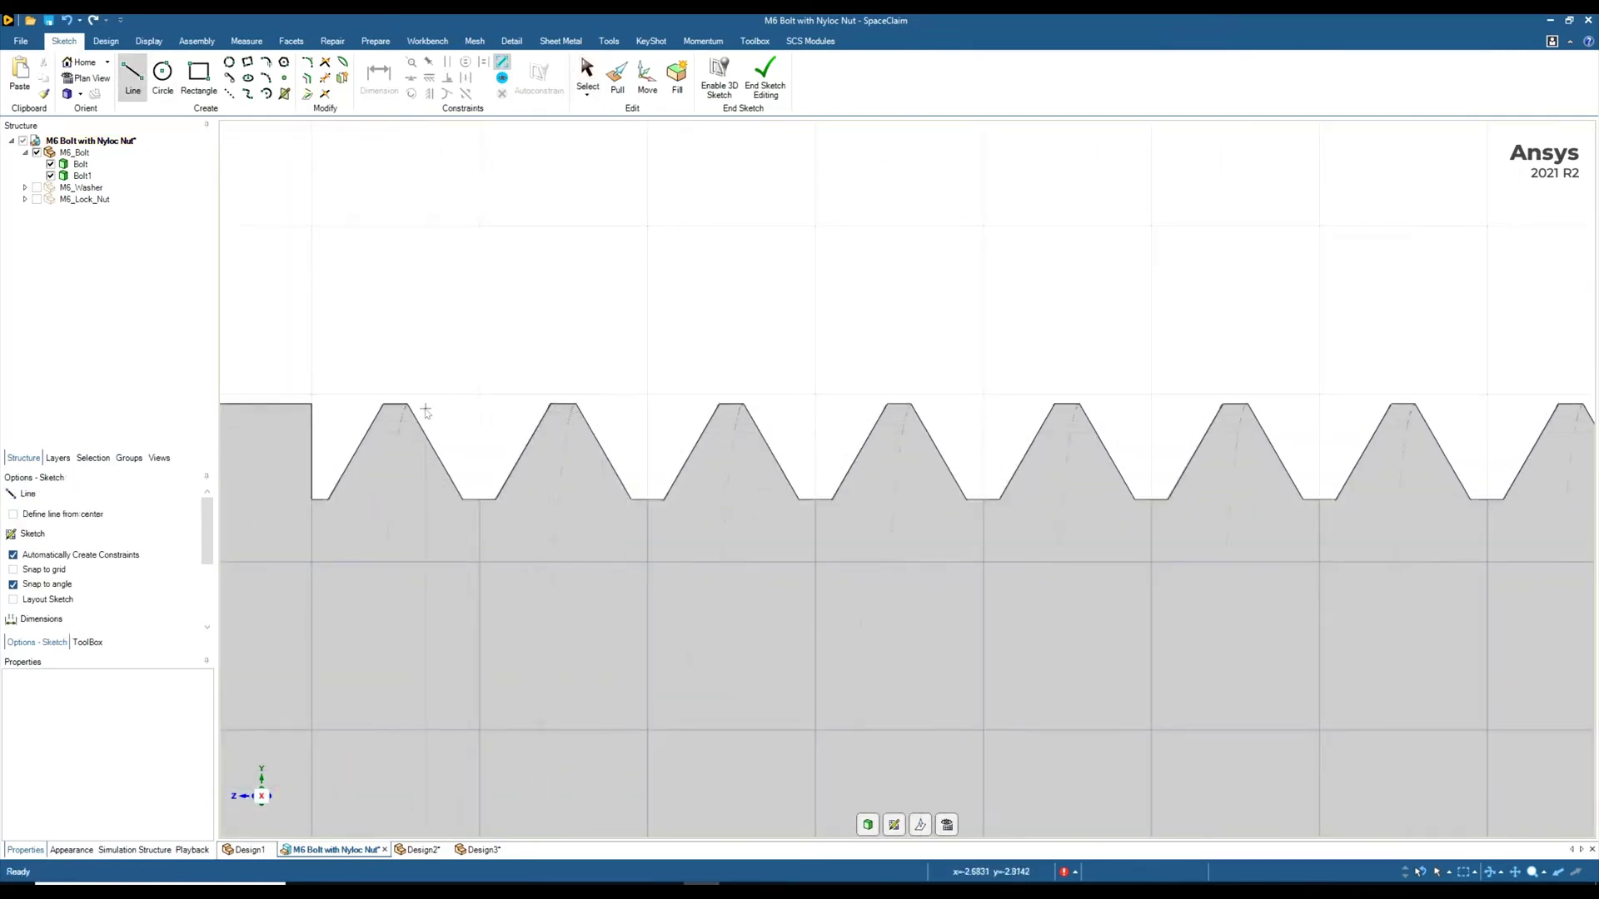
pyautogui.click(409, 404)
pyautogui.click(462, 500)
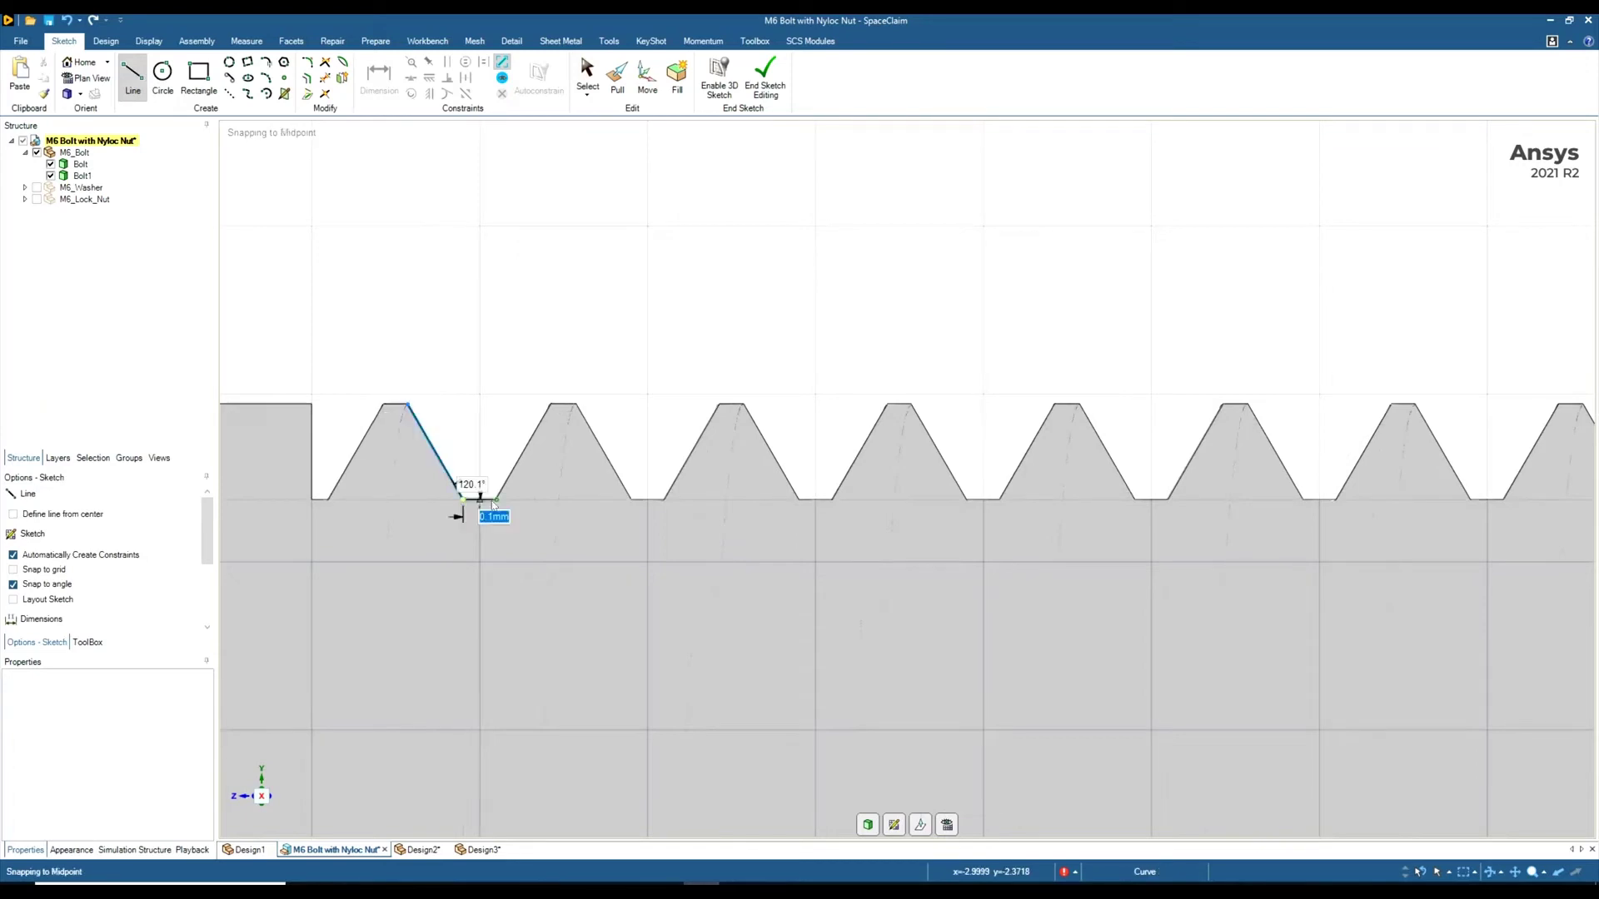
pyautogui.click(496, 499)
pyautogui.click(552, 406)
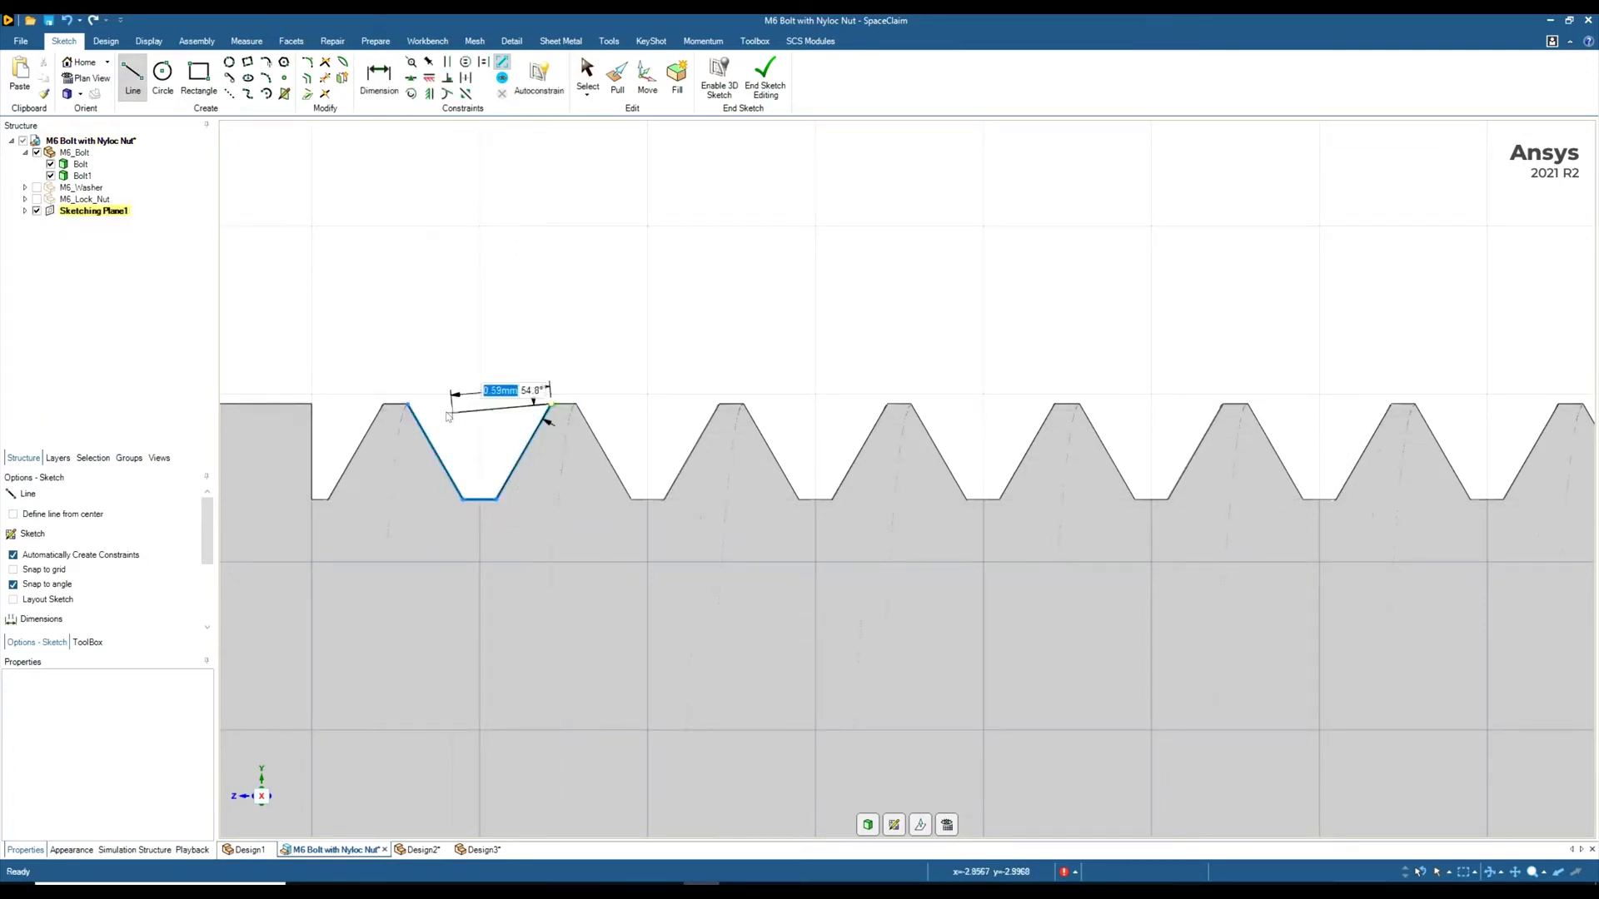
pyautogui.click(409, 405)
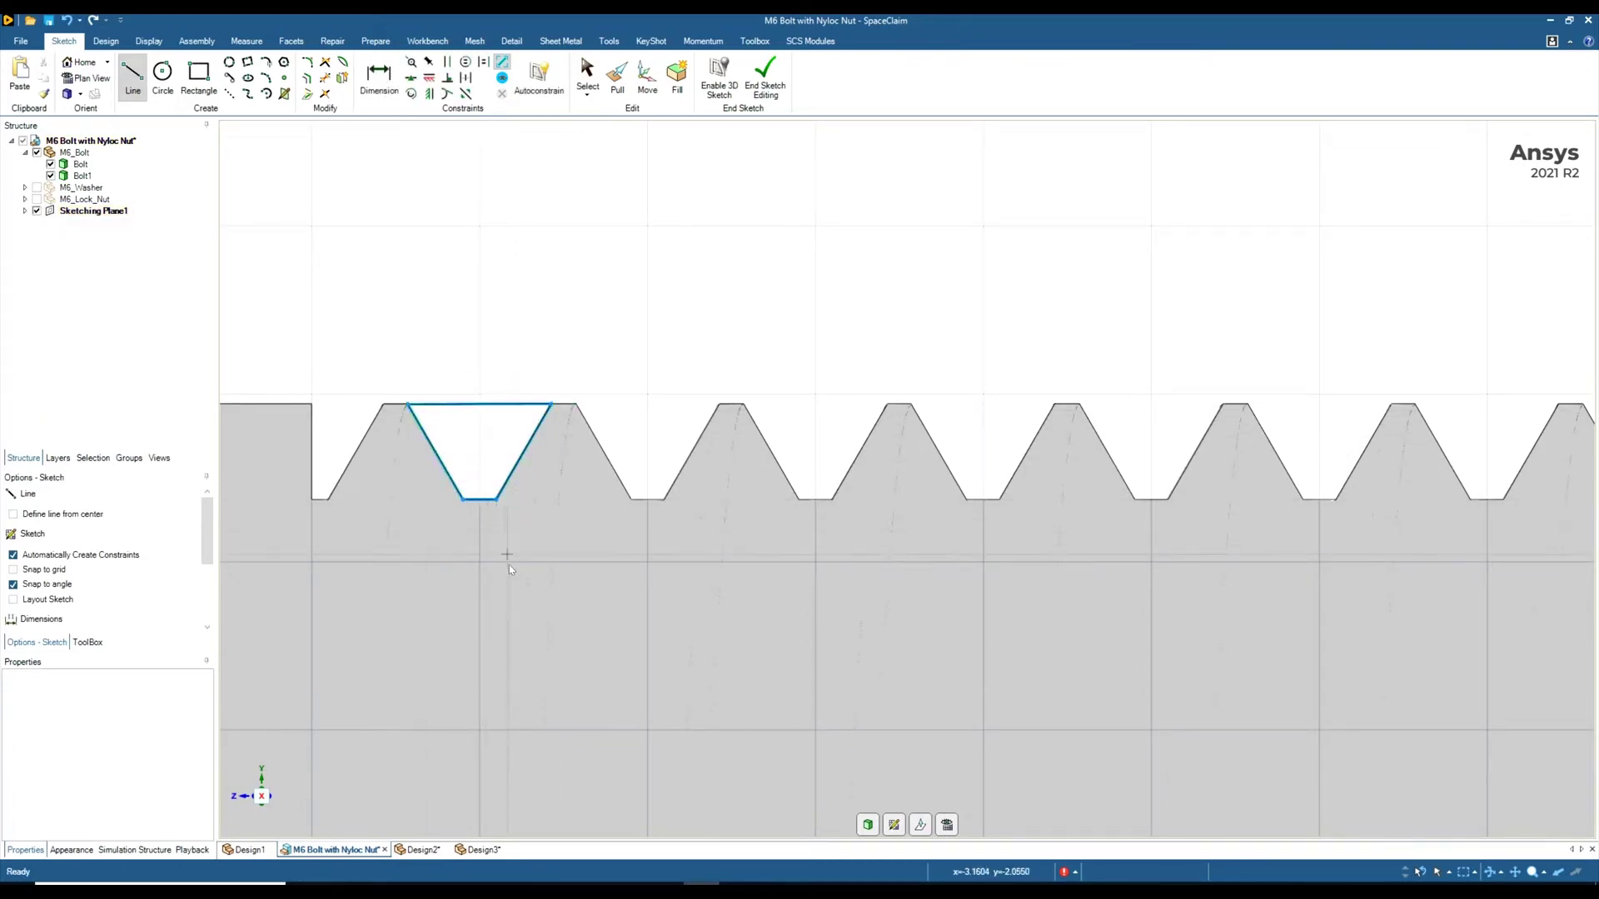
pyautogui.scroll(-2, 542, 582)
pyautogui.click(764, 83)
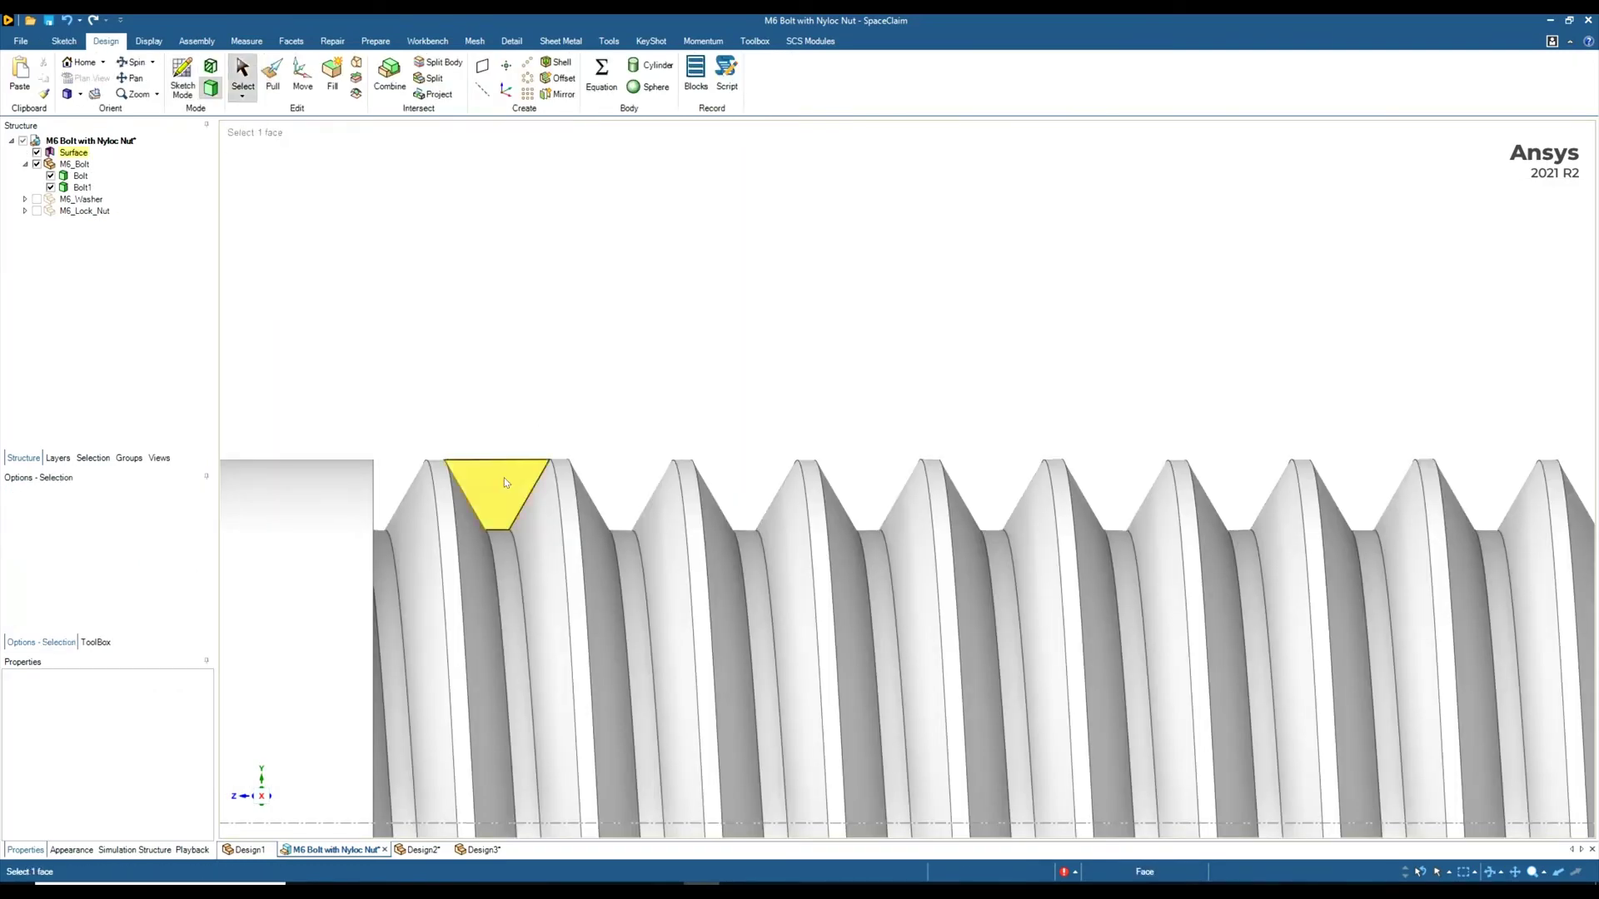
# Step: Copy the traced profile surface, paste it into Design3, and select the plain bolt's axis
pyautogui.click(511, 481)
pyautogui.click(46, 80)
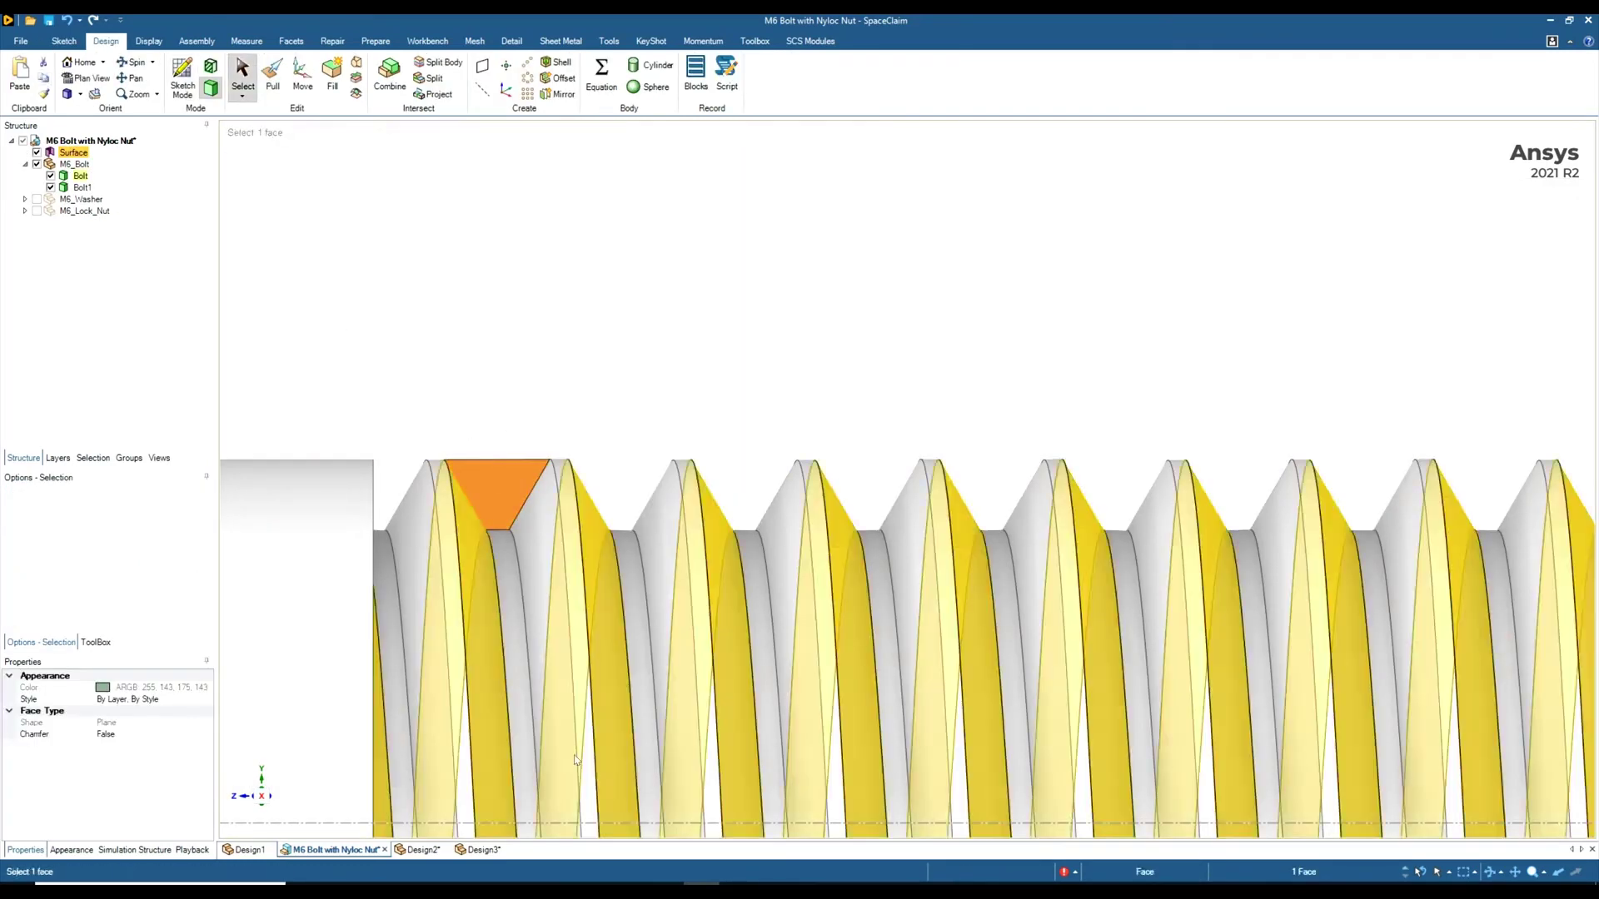
pyautogui.click(480, 849)
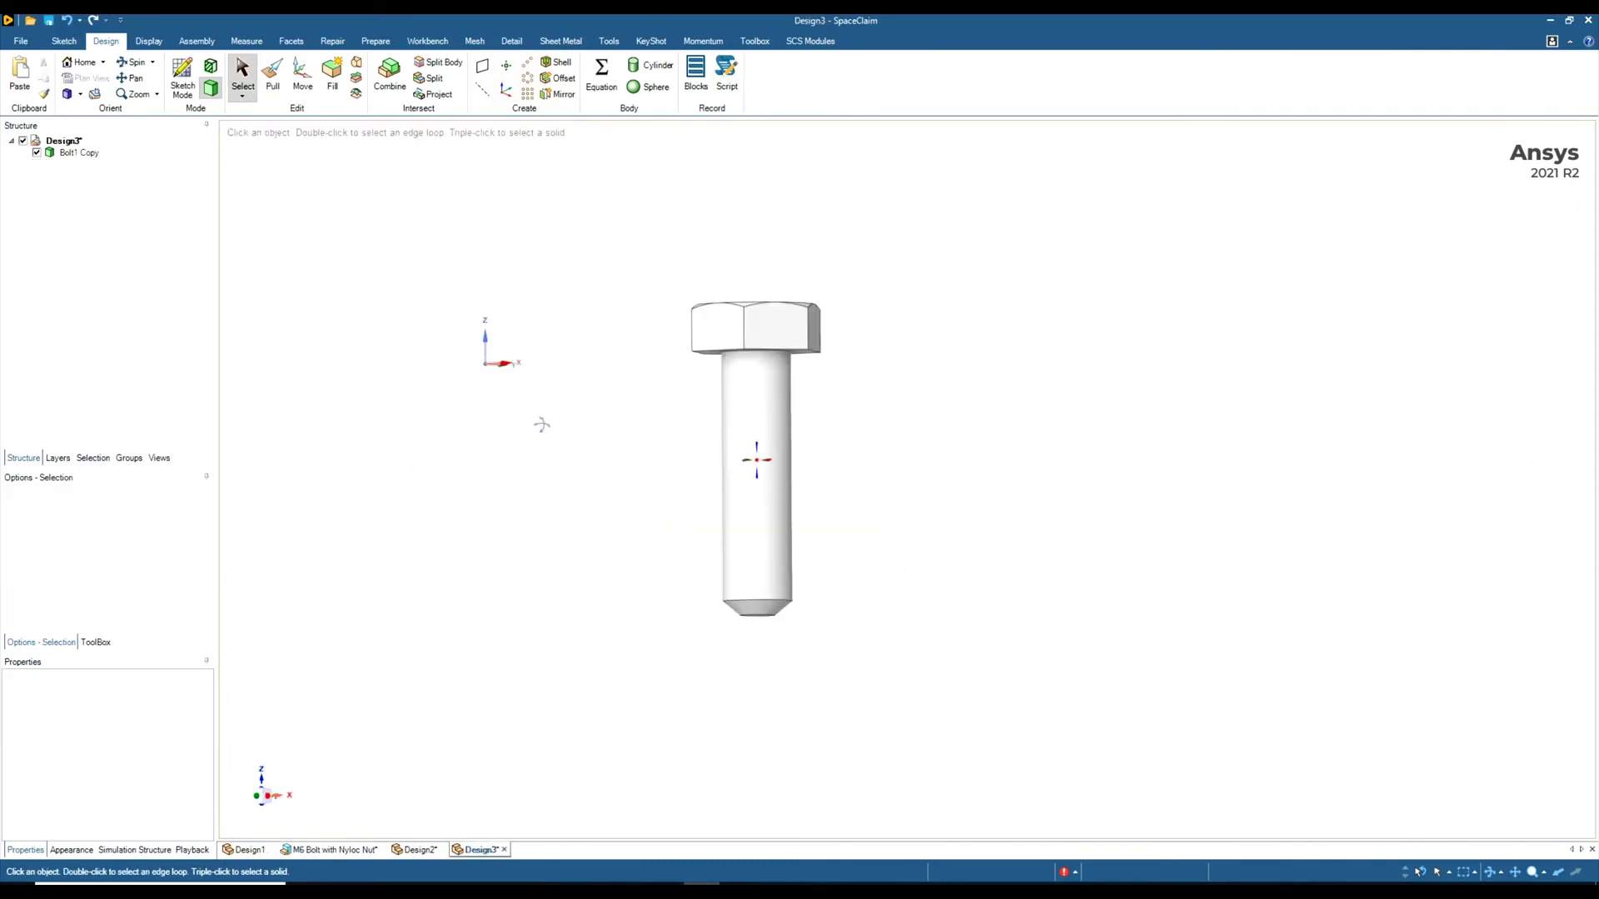
pyautogui.click(20, 73)
pyautogui.moveTo(780, 463); pyautogui.dragTo(708, 500, button='middle')
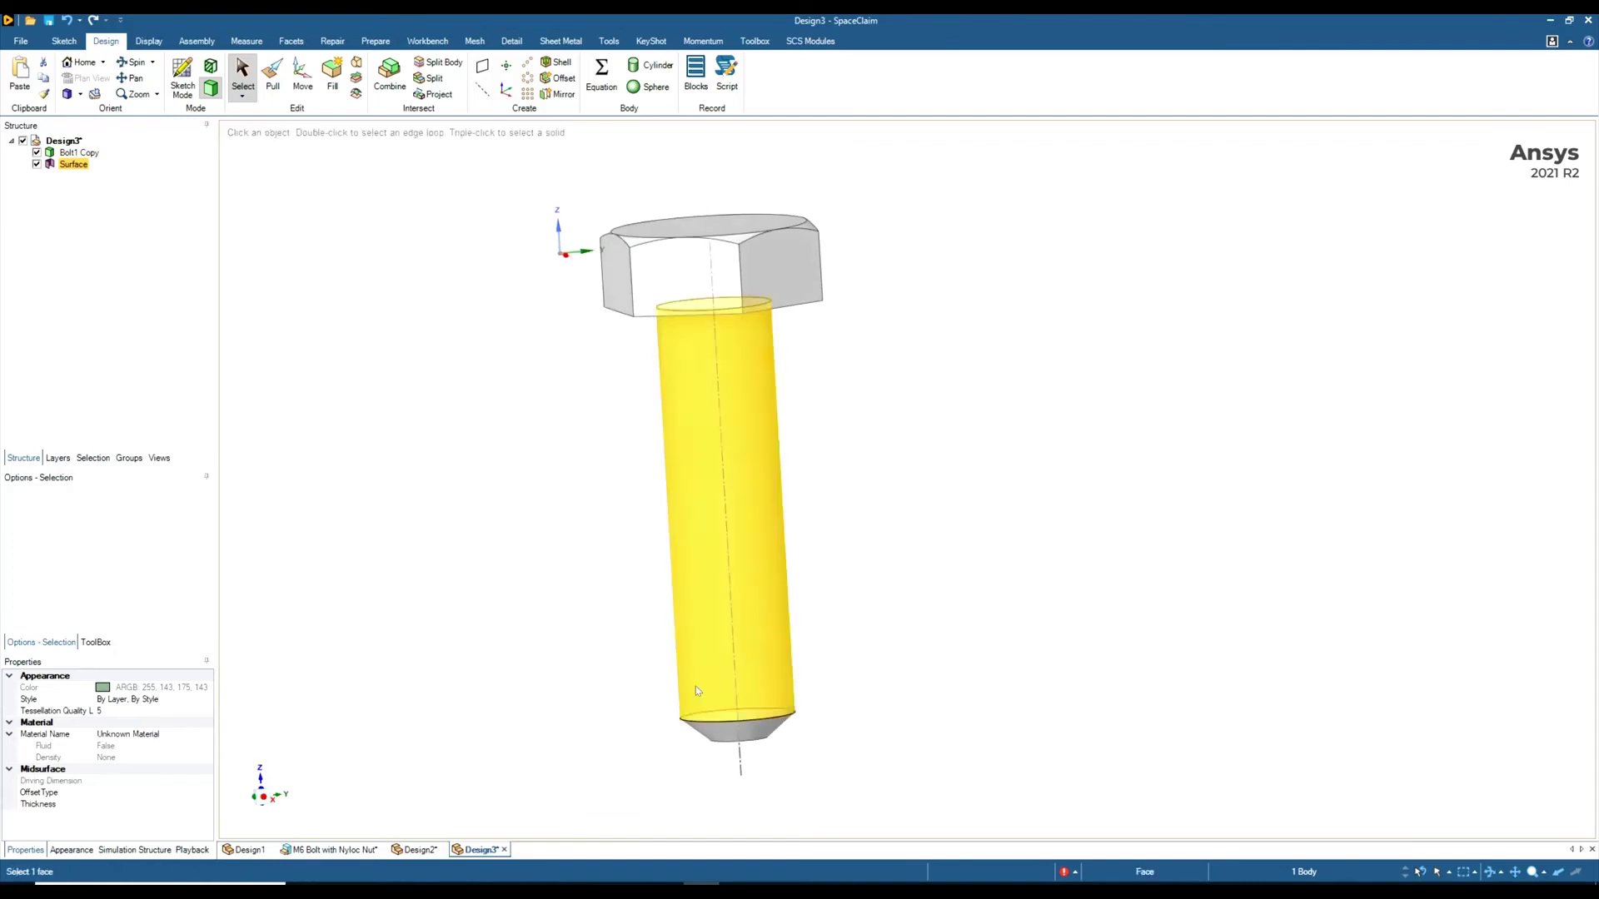
pyautogui.click(741, 774)
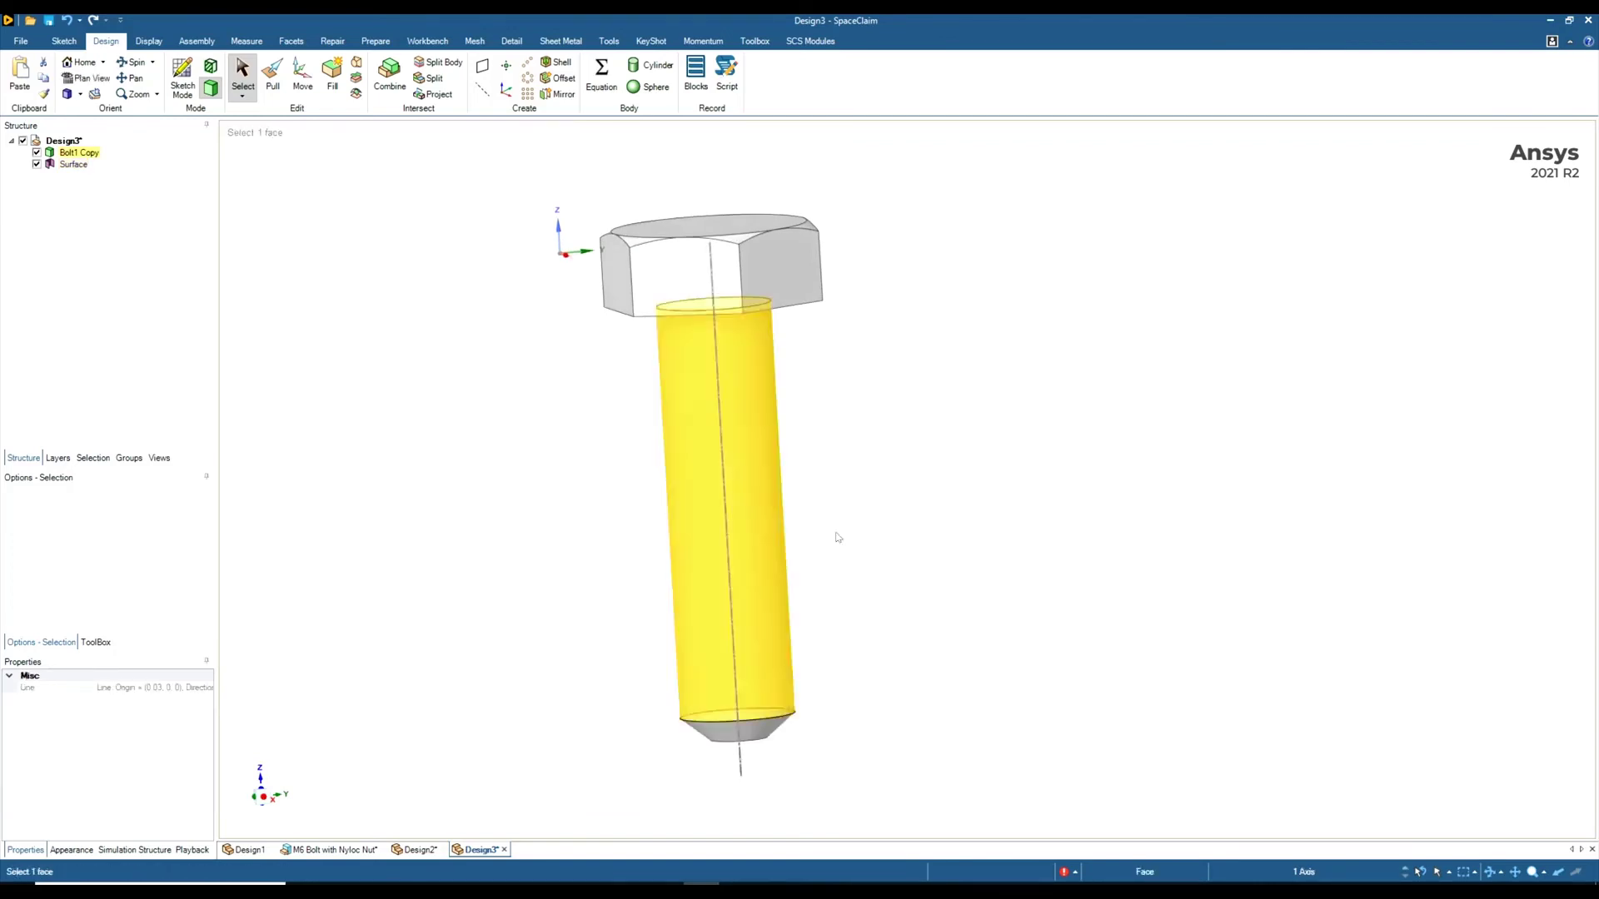
# Step: Pull the pasted profile's edge on the shank outward about 0.05 mm
pyautogui.moveTo(838, 535); pyautogui.dragTo(867, 404, button='middle')
pyautogui.click(866, 403)
pyautogui.scroll(5, 749, 453)
pyautogui.press('p')
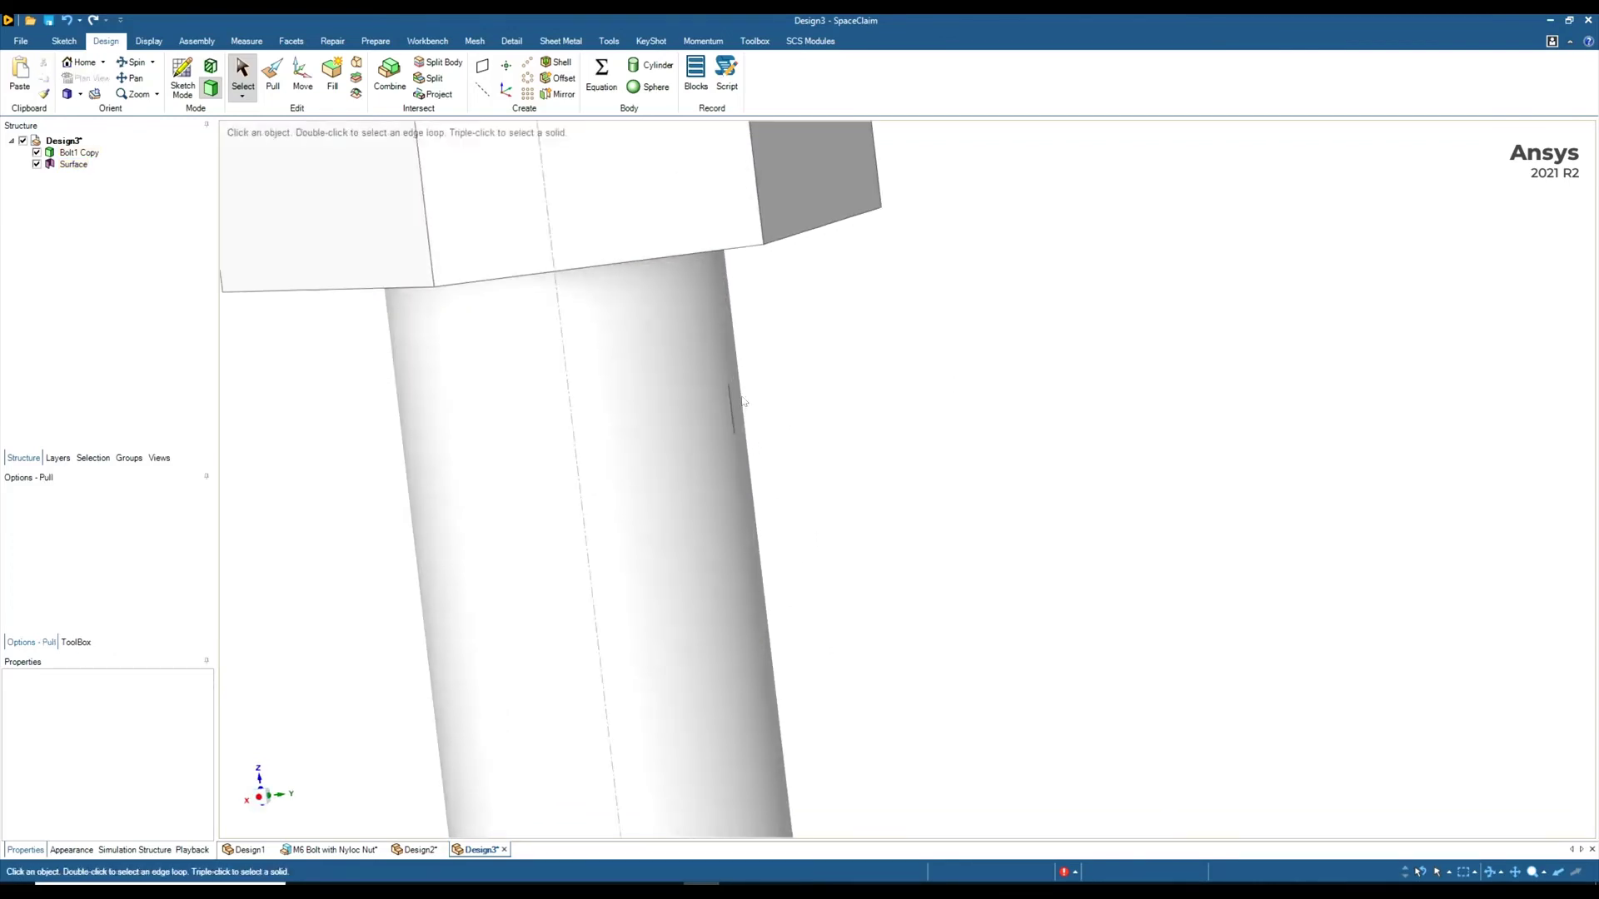
pyautogui.scroll(3, 731, 400)
pyautogui.click(729, 420)
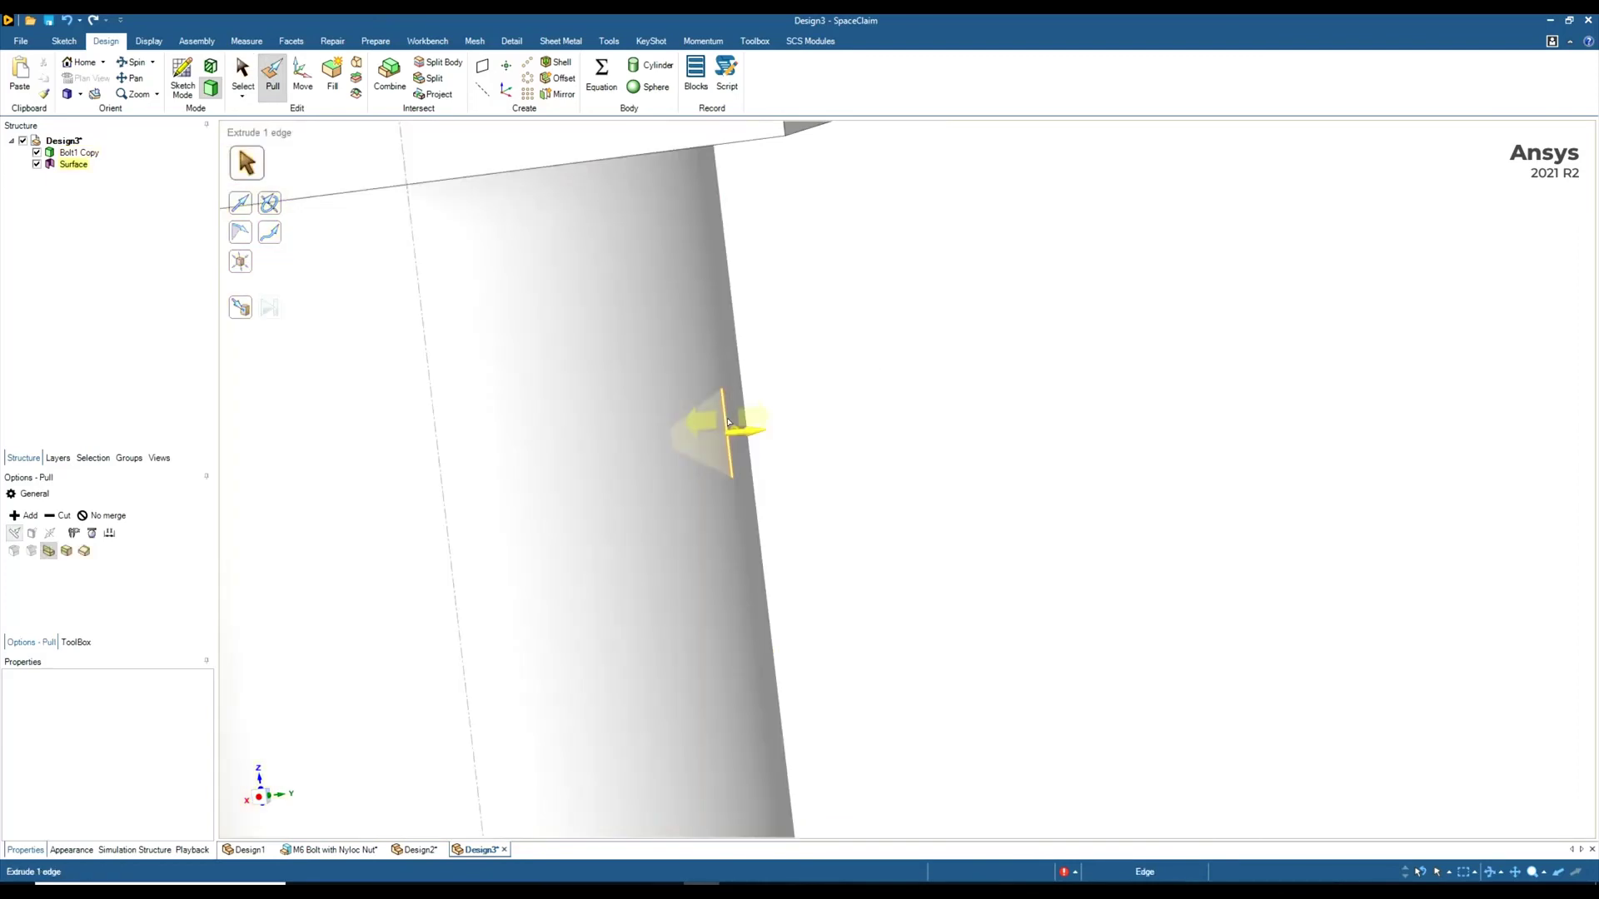
pyautogui.moveTo(730, 420); pyautogui.dragTo(737, 419)
pyautogui.scroll(-5, 804, 453)
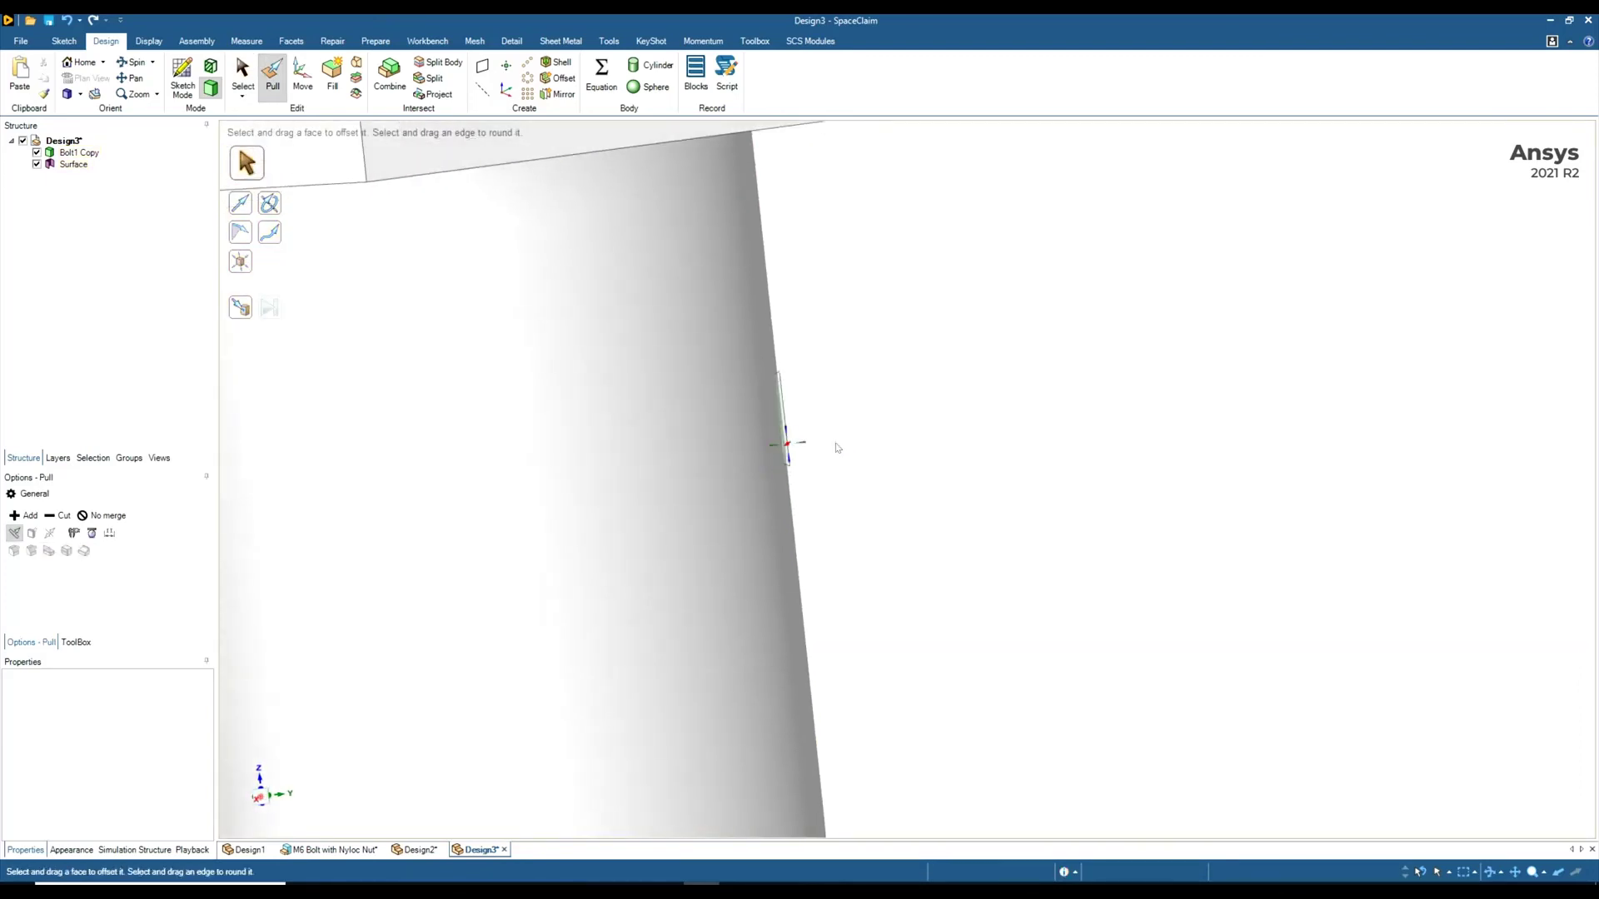
pyautogui.scroll(-3, 970, 537)
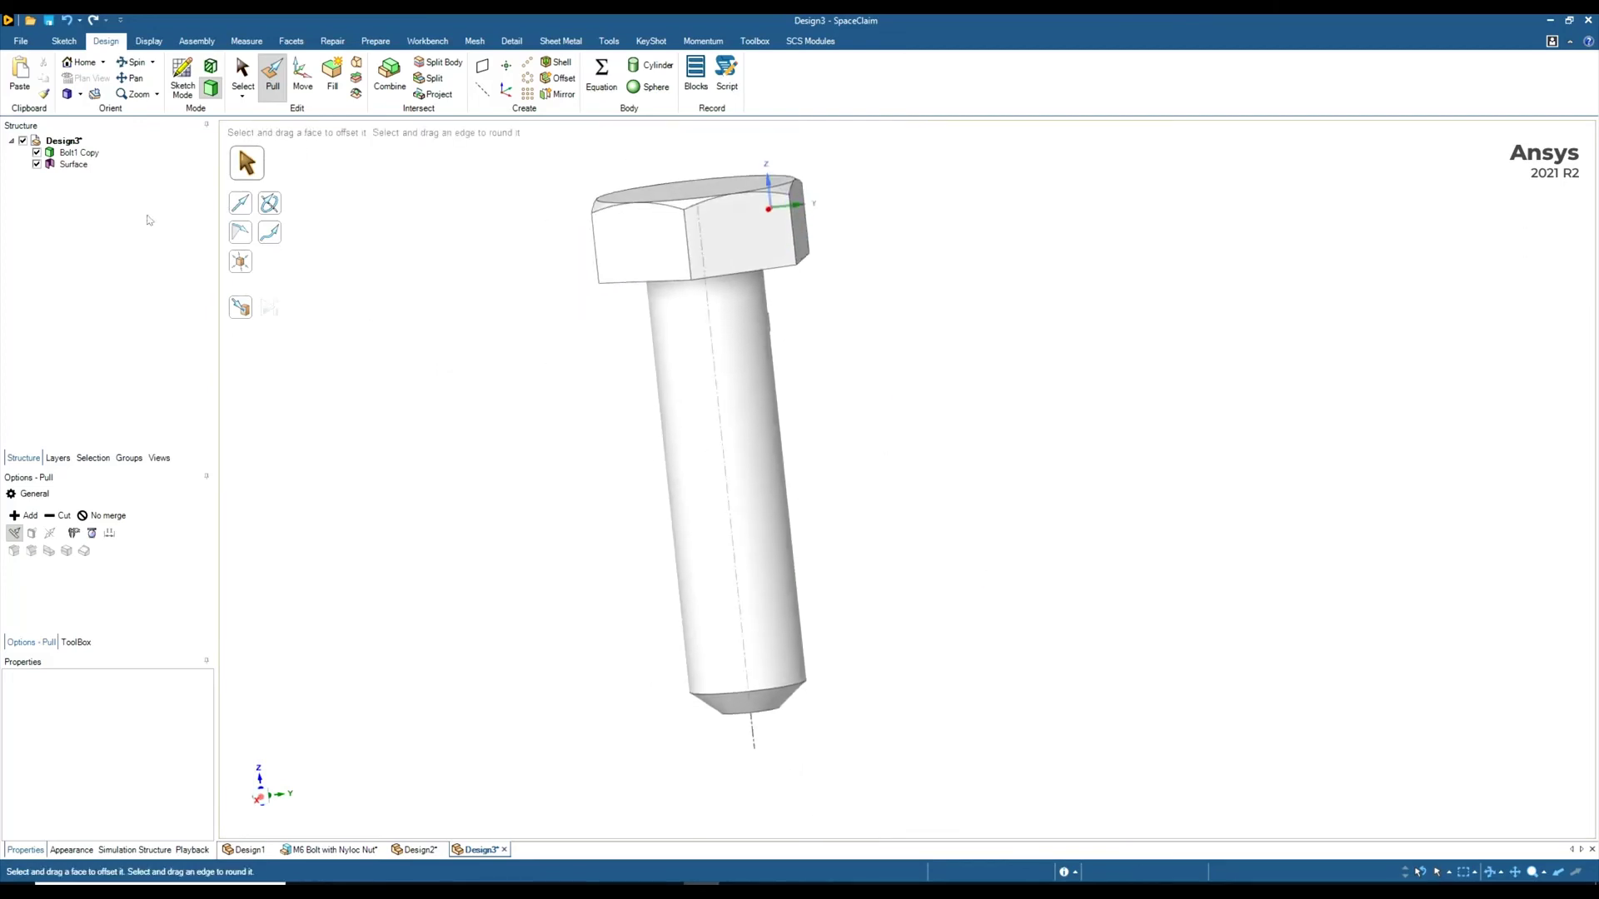
# Step: Revolve the pasted Surface as a 1 mm-pitch helical cut 16.98 mm down the shank
pyautogui.click(74, 164)
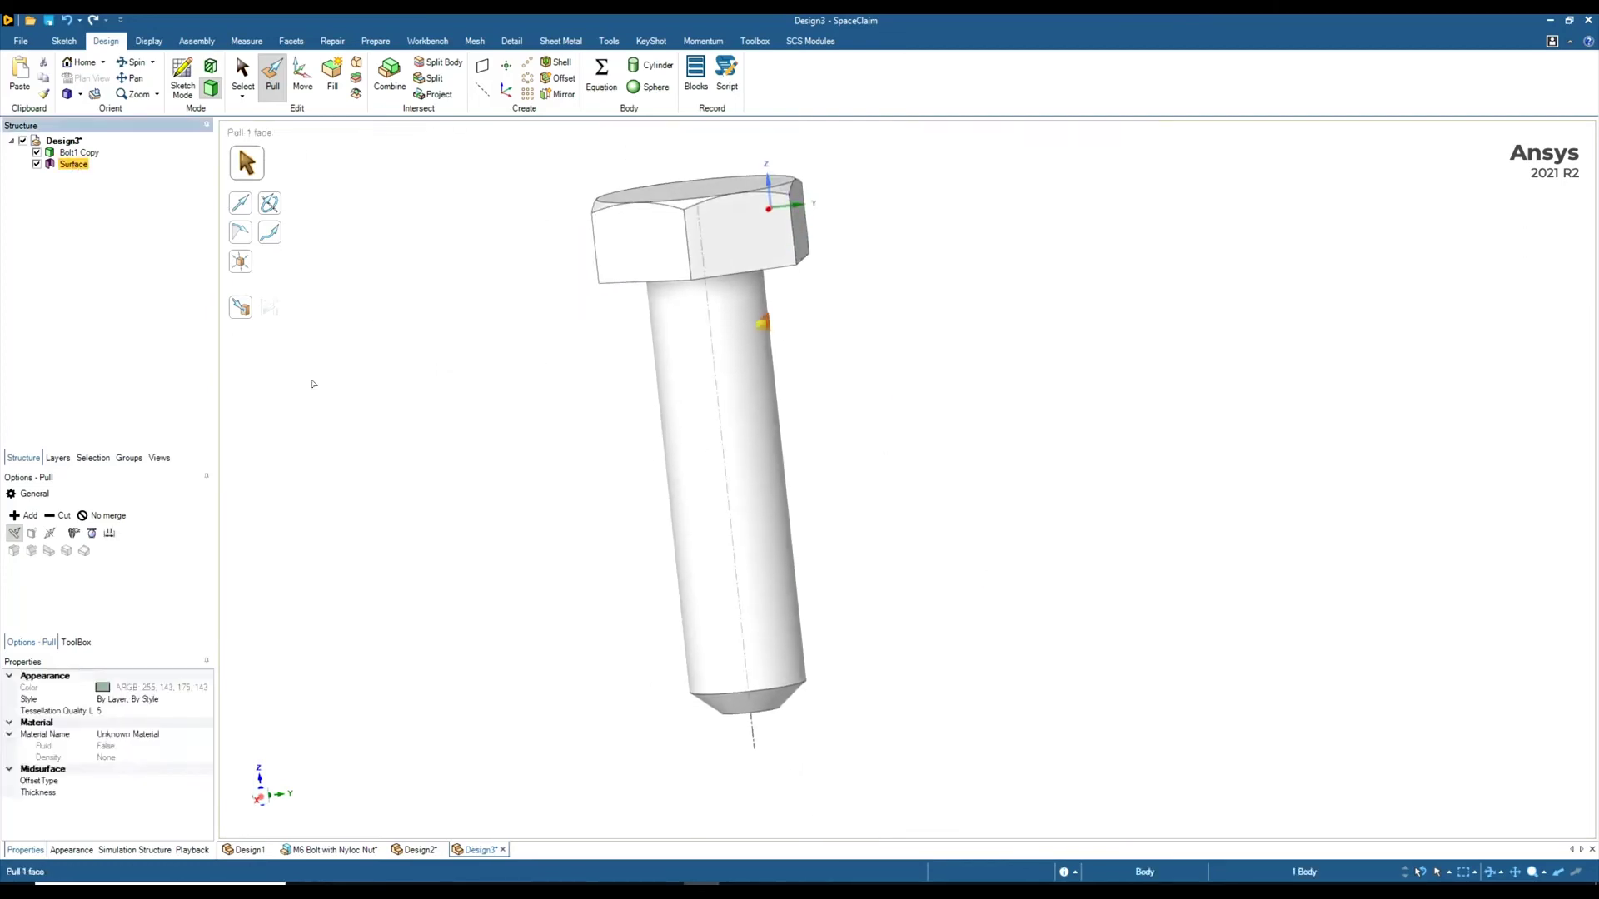
pyautogui.click(274, 206)
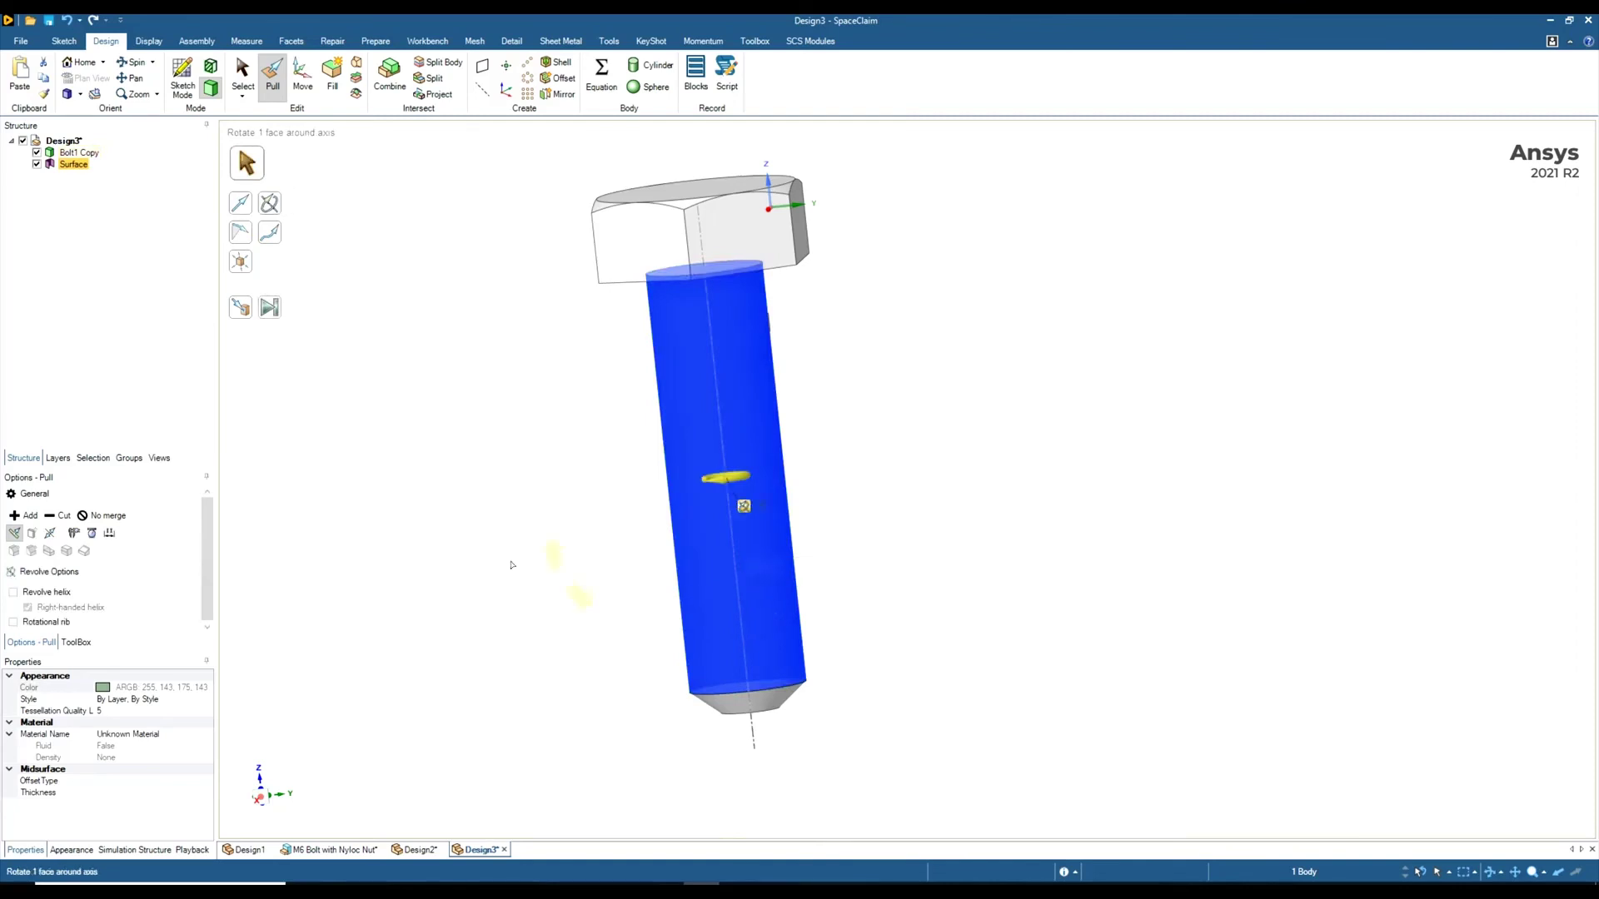
pyautogui.click(47, 592)
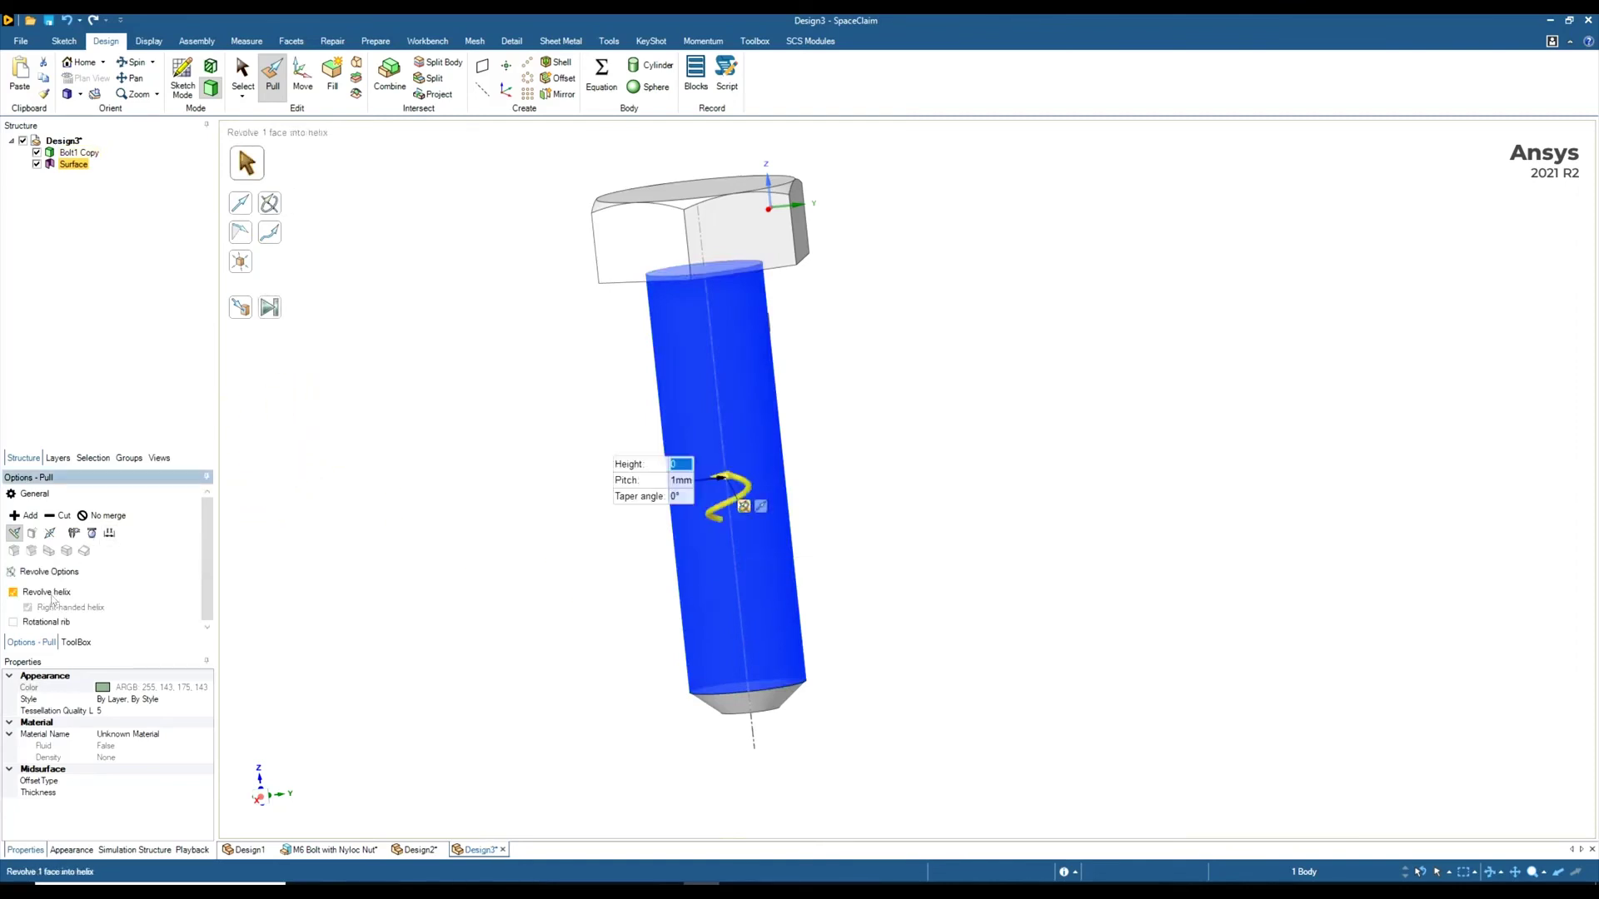
pyautogui.click(65, 517)
pyautogui.moveTo(440, 340); pyautogui.dragTo(516, 759)
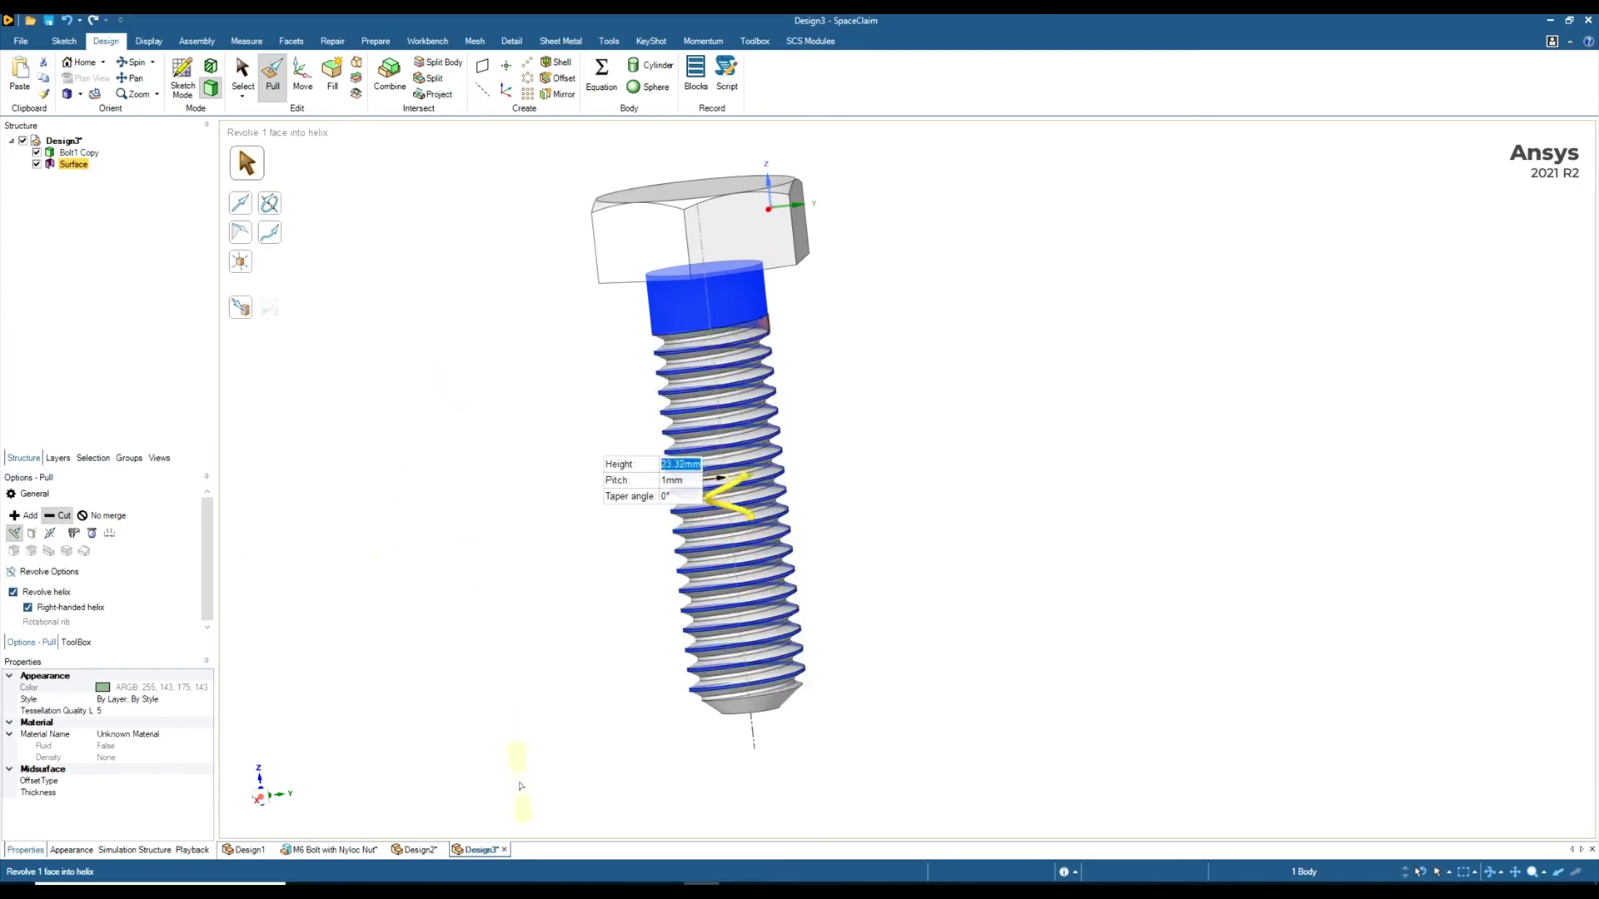
pyautogui.press('Return')
pyautogui.moveTo(534, 598); pyautogui.dragTo(603, 541, button='middle')
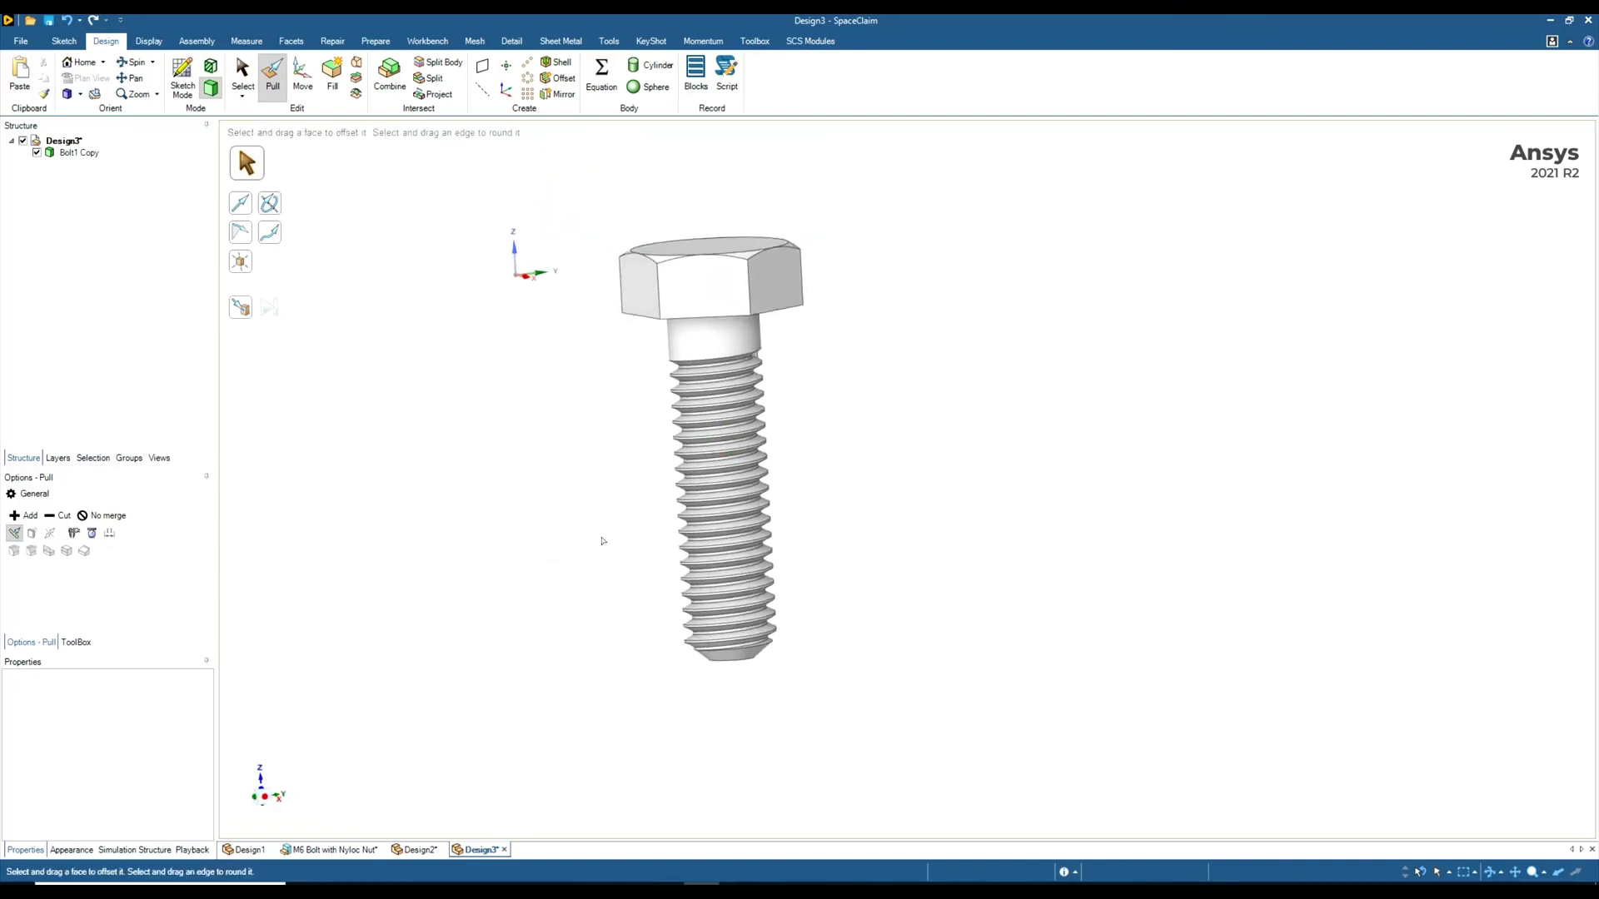